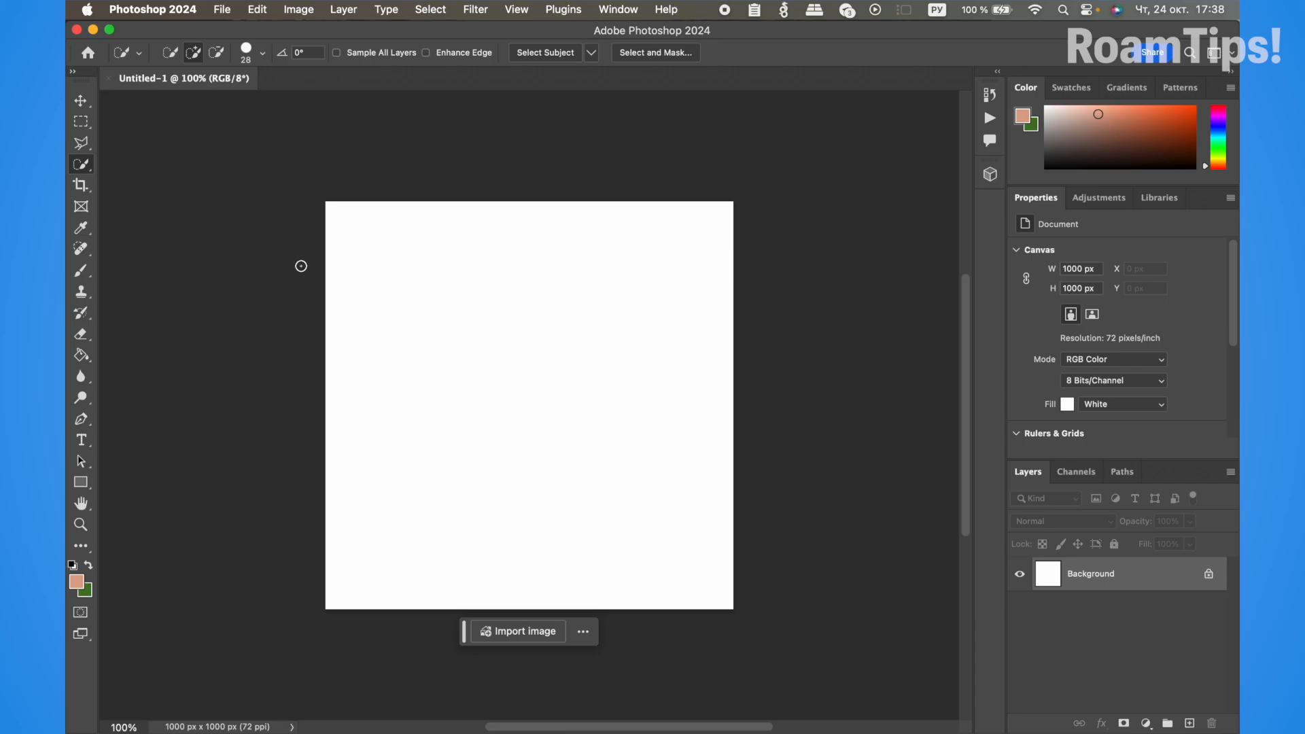
Add a text layer in the upper-left area of the canvas and enter placeholder text.
{"action": "left_click", "coordinate": [83, 441]}
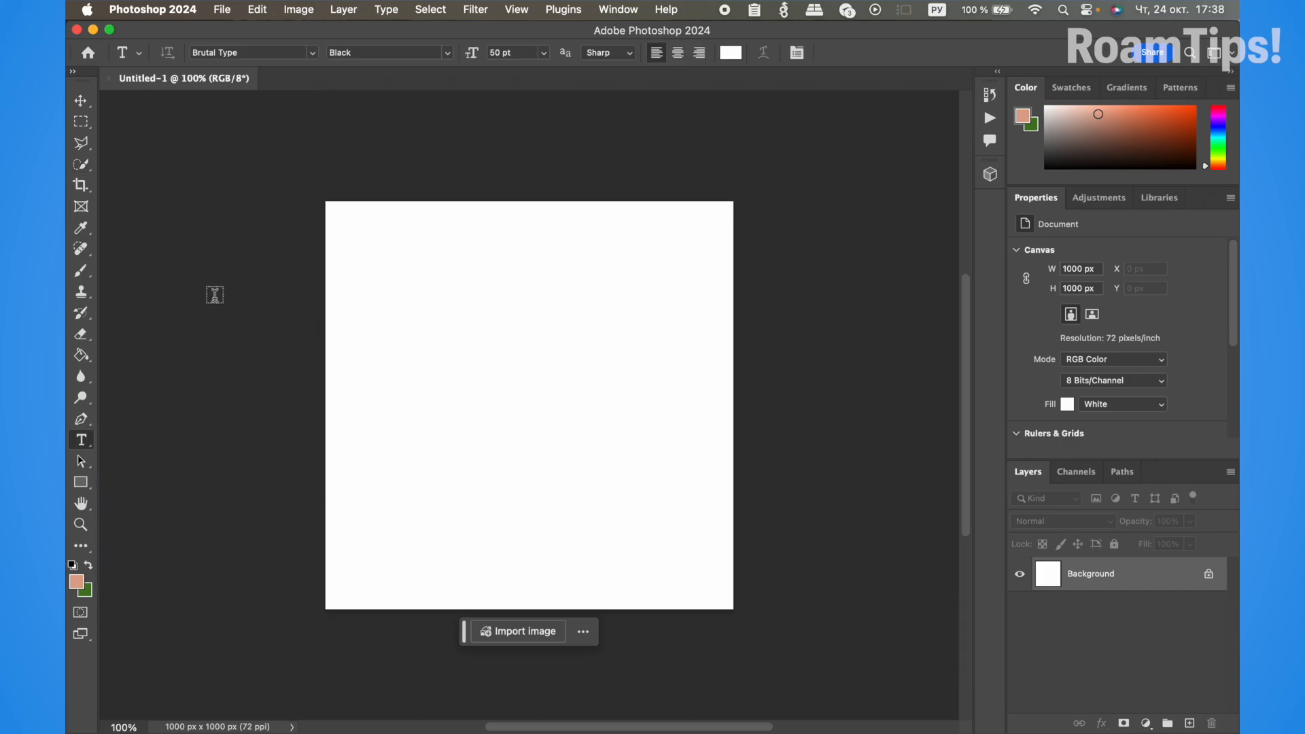
{"action": "left_click", "coordinate": [379, 263]}
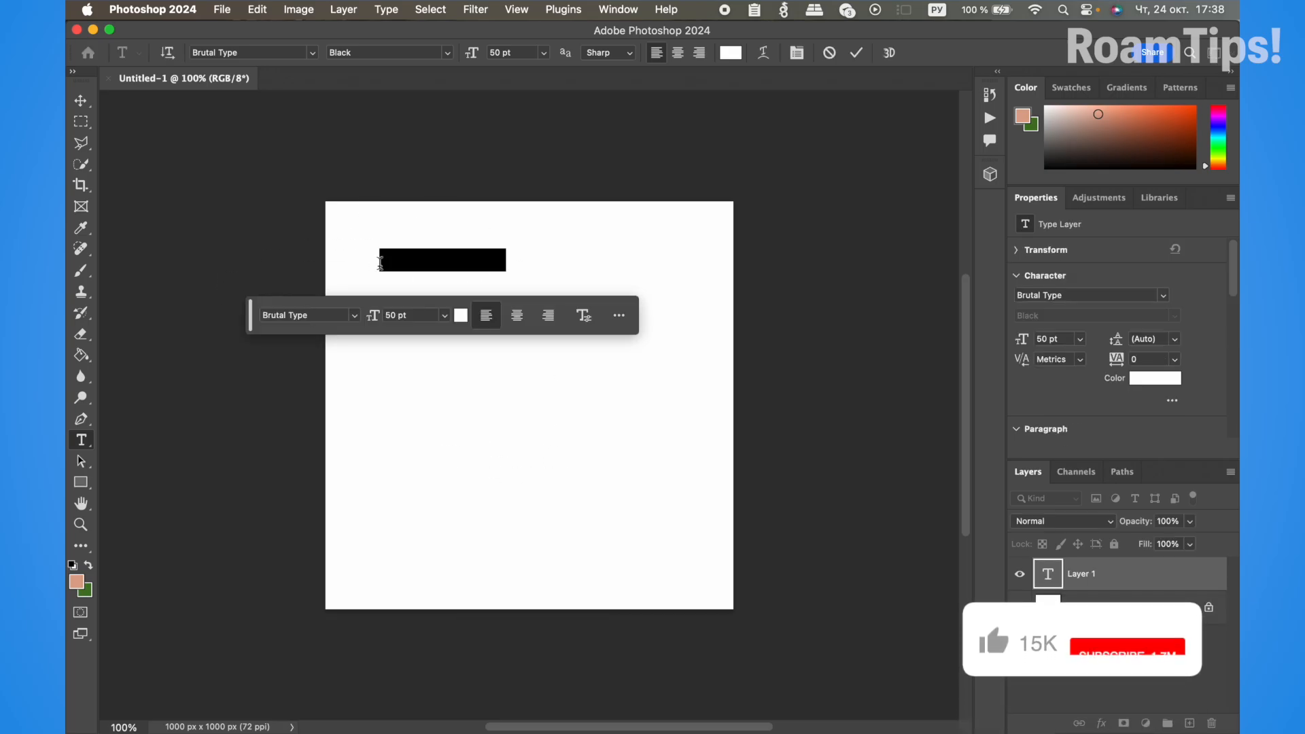
{"action": "type", "text": "тект"}
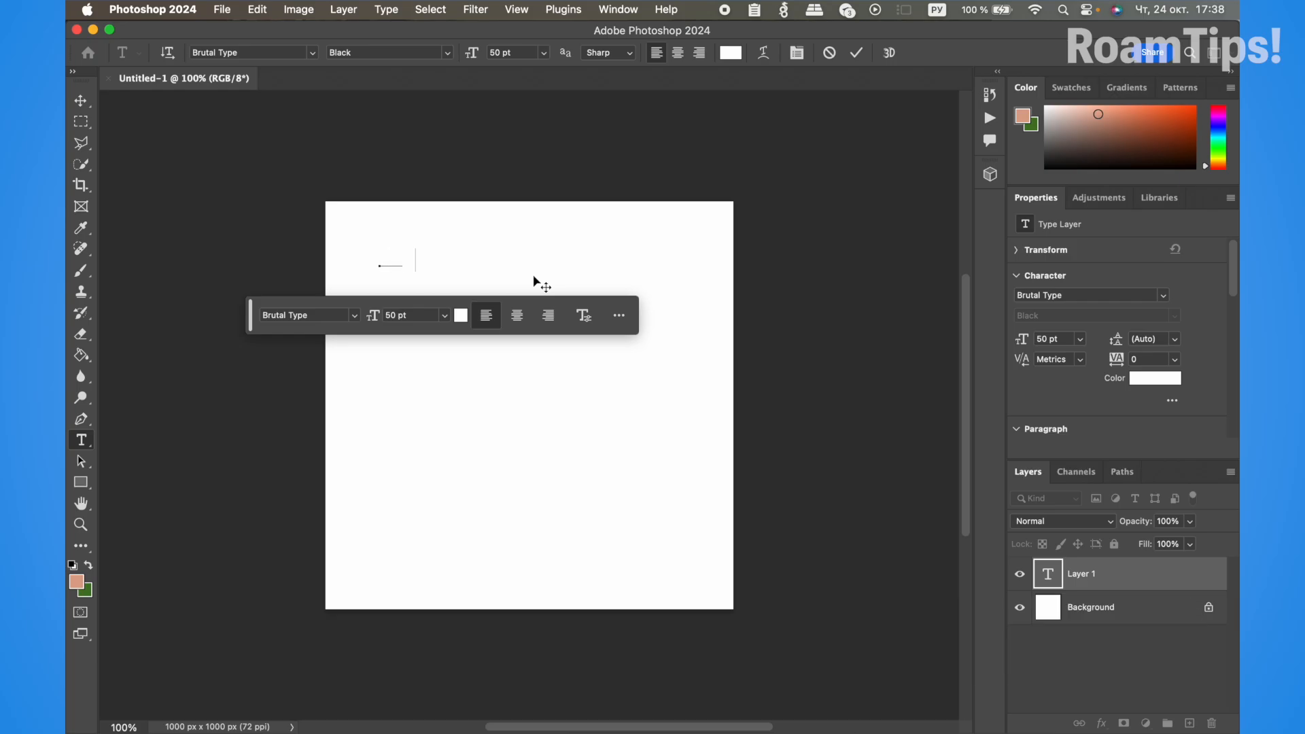
{"action": "key", "text": "super+a"}
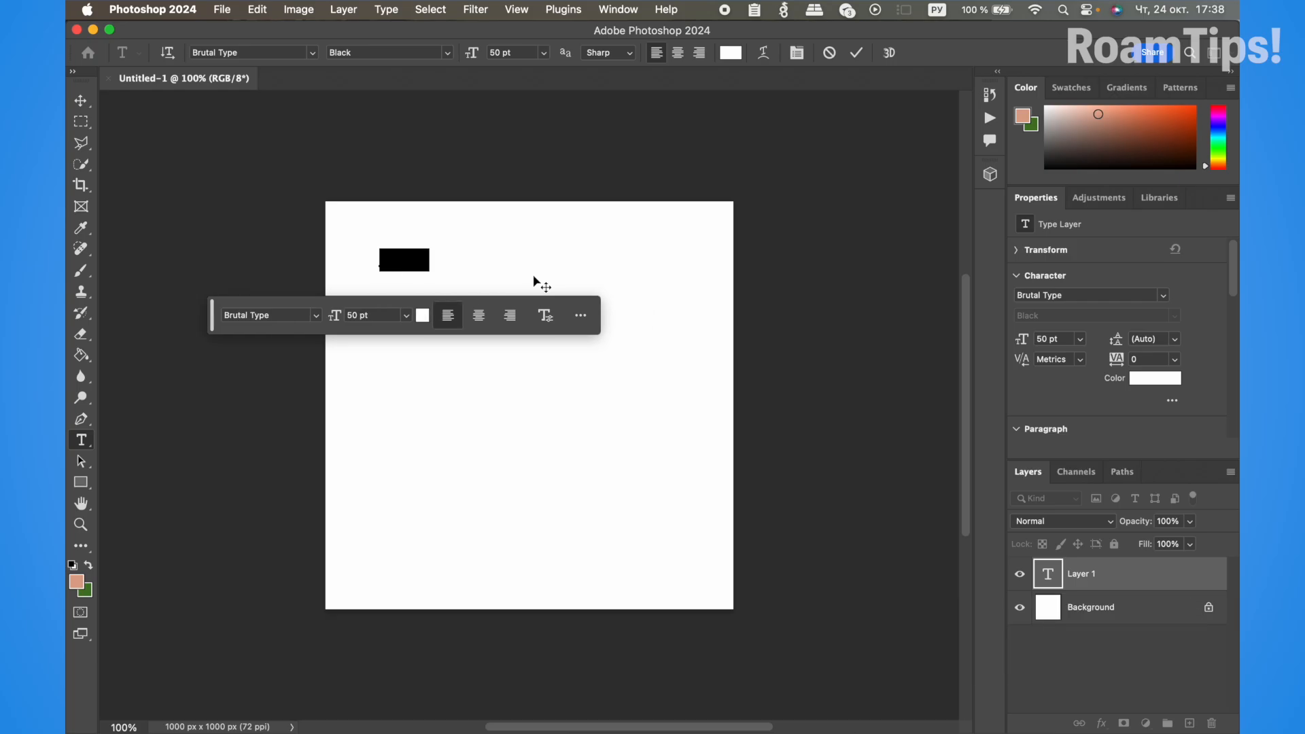
{"action": "type", "text": "те"}
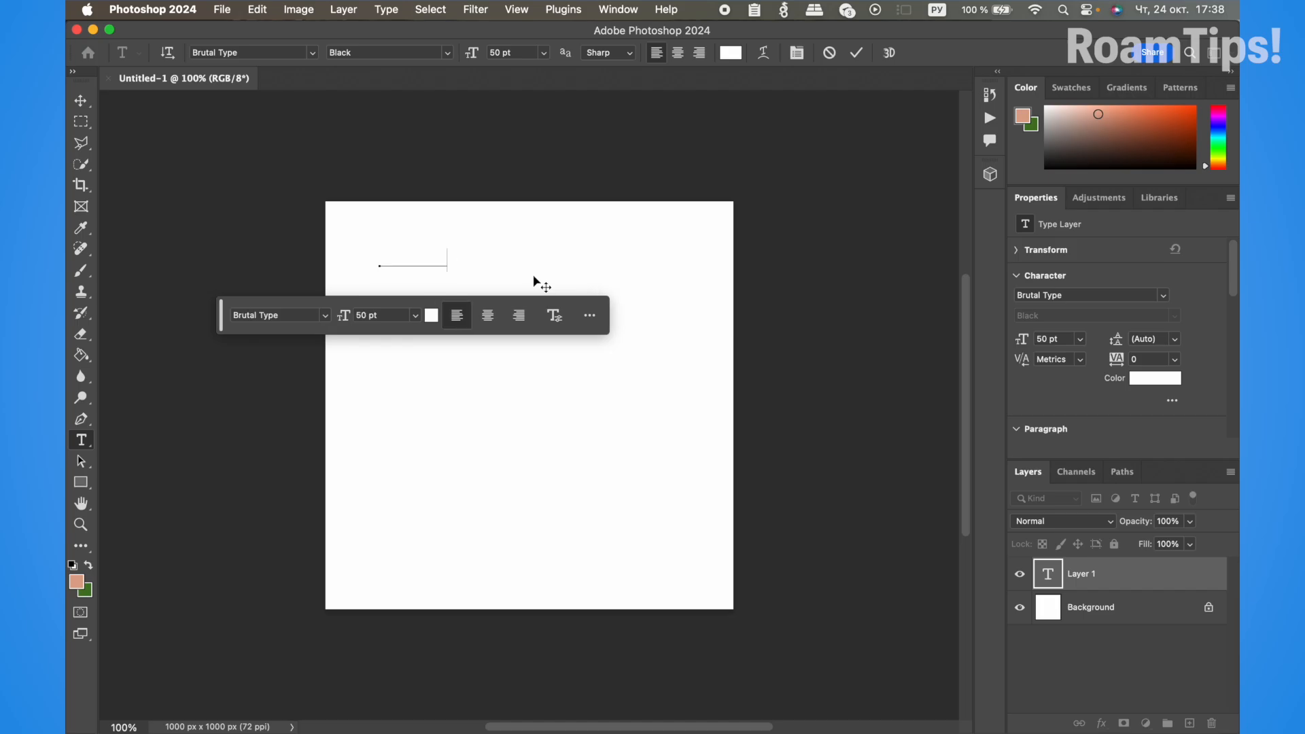
Change the colour of all the entered text to black.
{"action": "key", "text": "super+a"}
{"action": "left_click", "coordinate": [432, 316]}
{"action": "left_click_drag", "start_coordinate": [806, 220], "coordinate": [651, 379]}
{"action": "left_click", "coordinate": [1044, 87]}
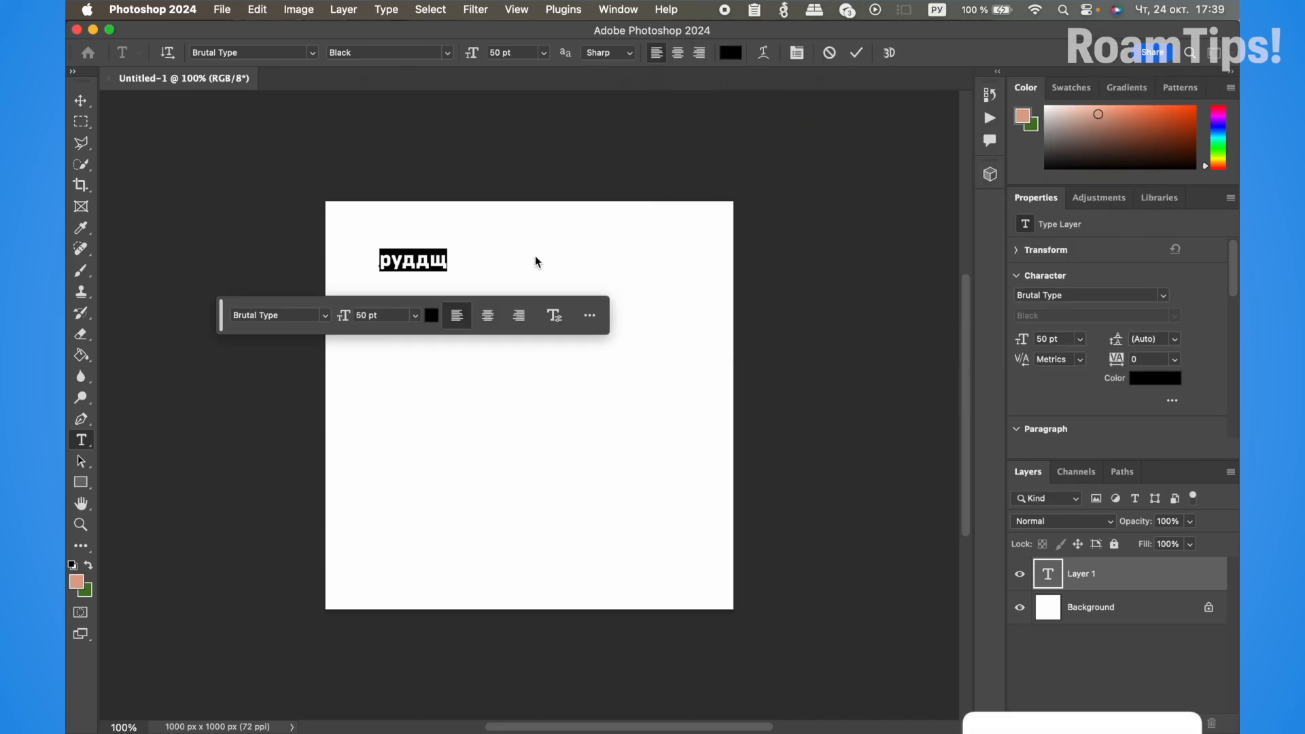
Replace the placeholder text with "Hello" using the English keyboard layout and commit the text layer.
{"action": "key", "text": "ctrl+space"}
{"action": "type", "text": "Hello"}
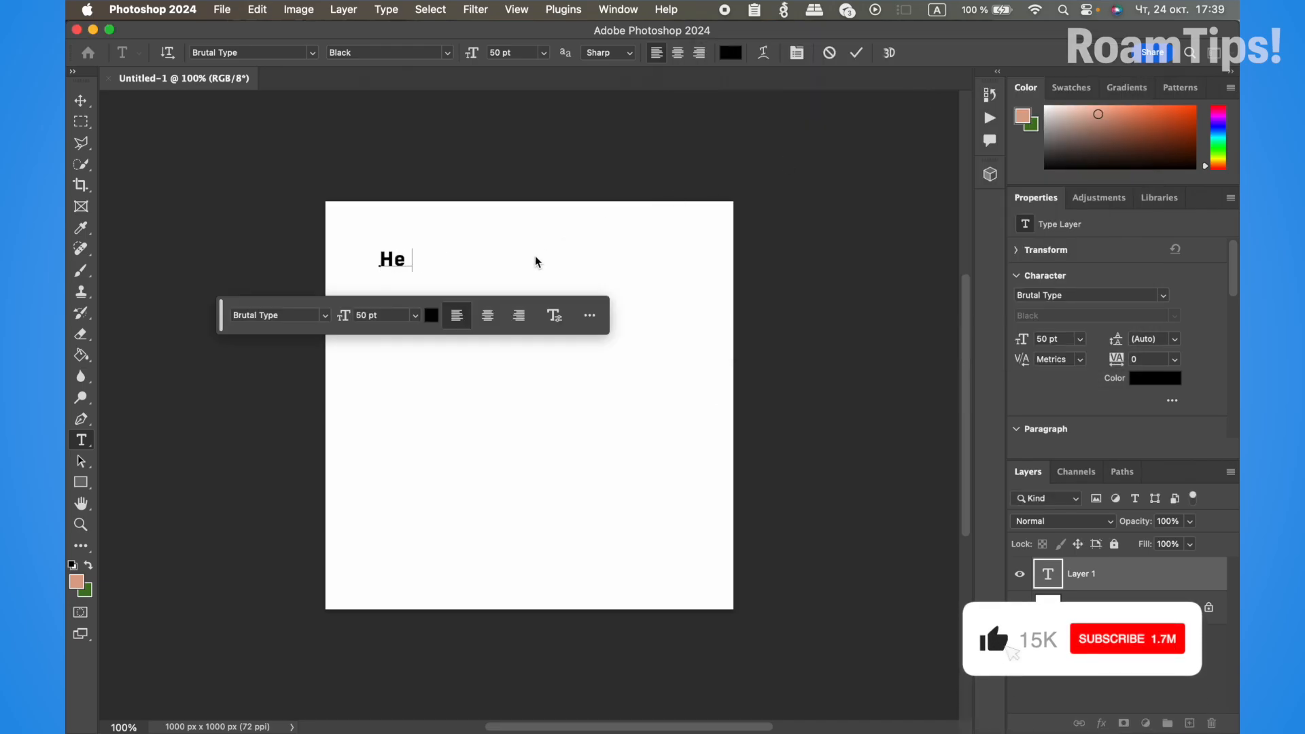
{"action": "left_click", "coordinate": [91, 100]}
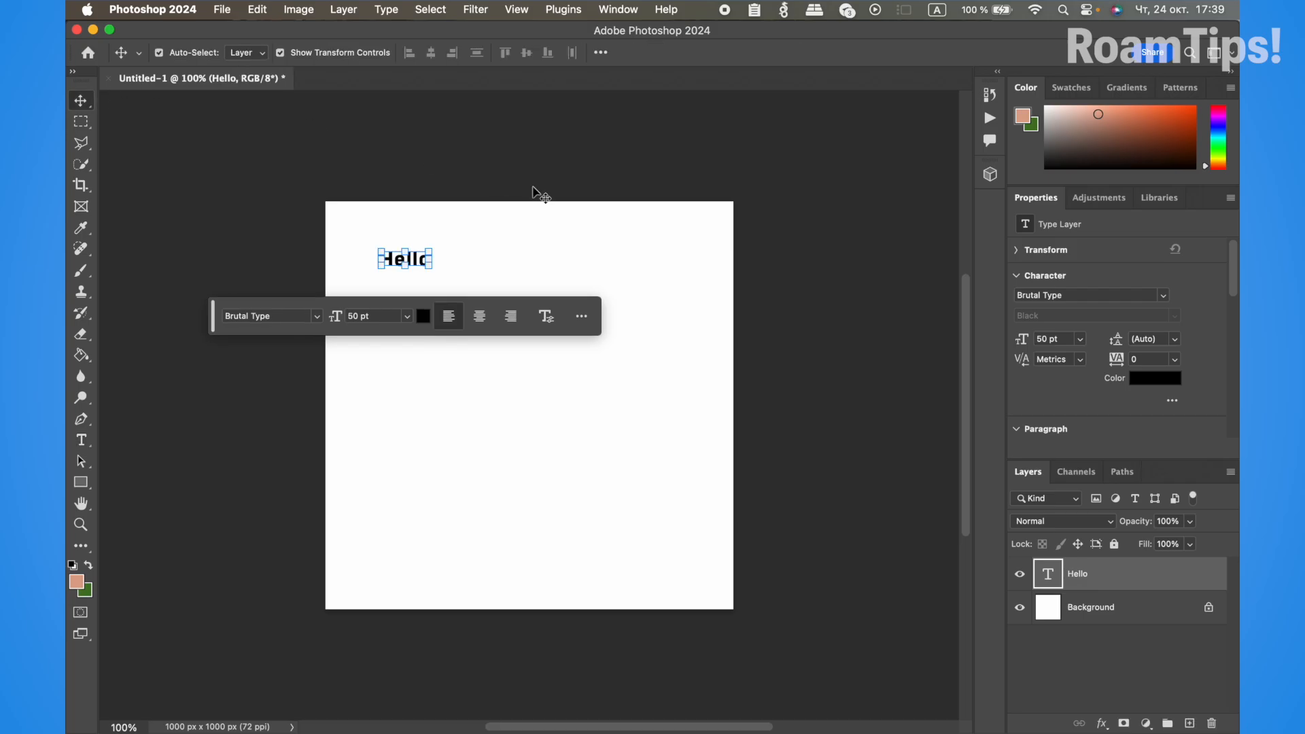
Enlarge the Hello text proportionally to about 347 pt and move it to the middle of the canvas.
{"action": "key", "text": "super+t"}
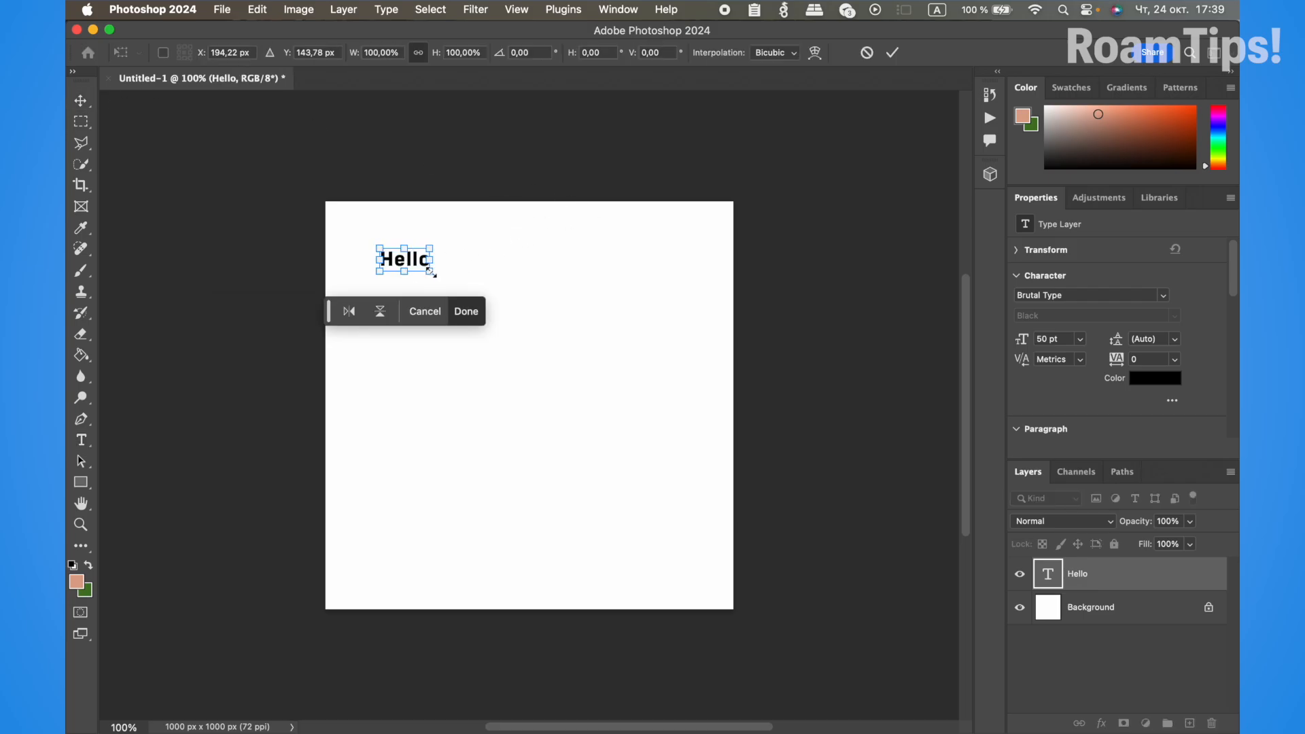
{"action": "left_click_drag", "start_coordinate": [430, 271], "coordinate": [700, 472]}
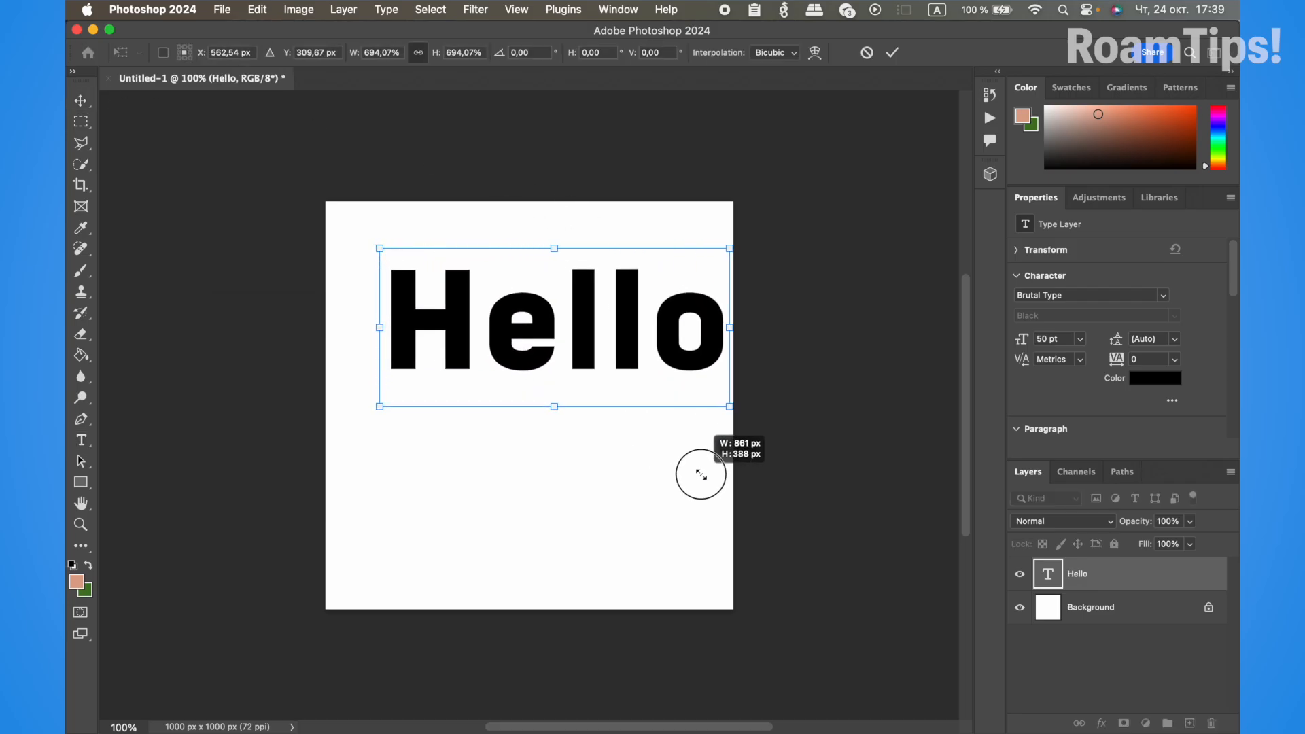
{"action": "left_click_drag", "start_coordinate": [669, 340], "coordinate": [648, 412]}
{"action": "key", "text": "Return"}
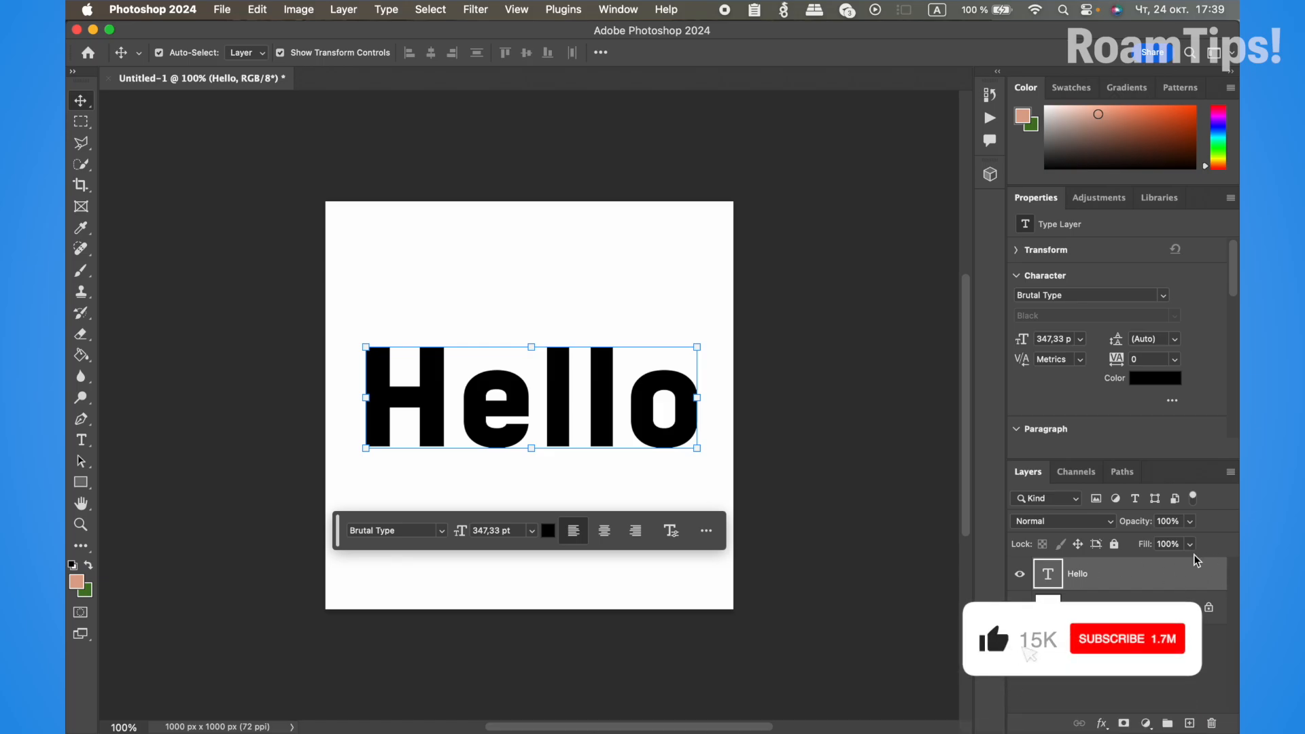
Add a Gradient Overlay effect to the Hello layer and display its settings, keeping the text in view.
{"action": "double_click", "coordinate": [1183, 576]}
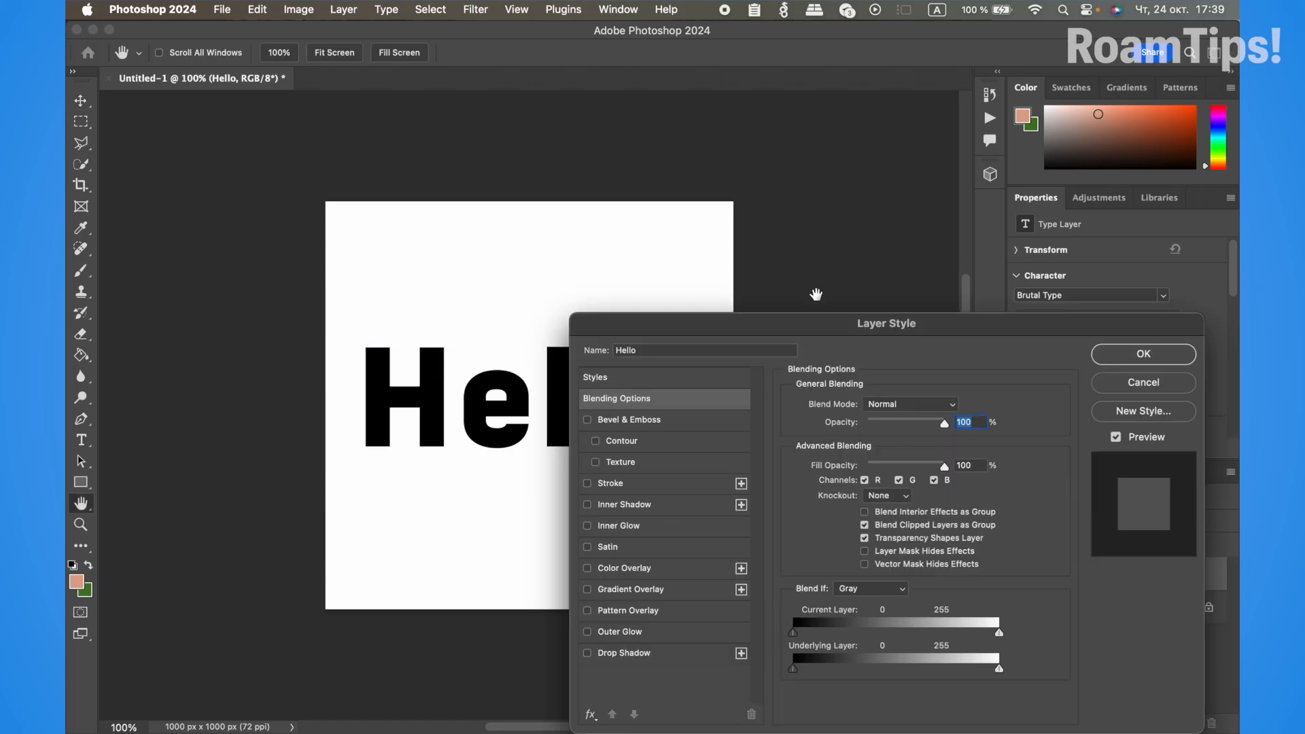
{"action": "left_click_drag", "start_coordinate": [795, 330], "coordinate": [911, 83]}
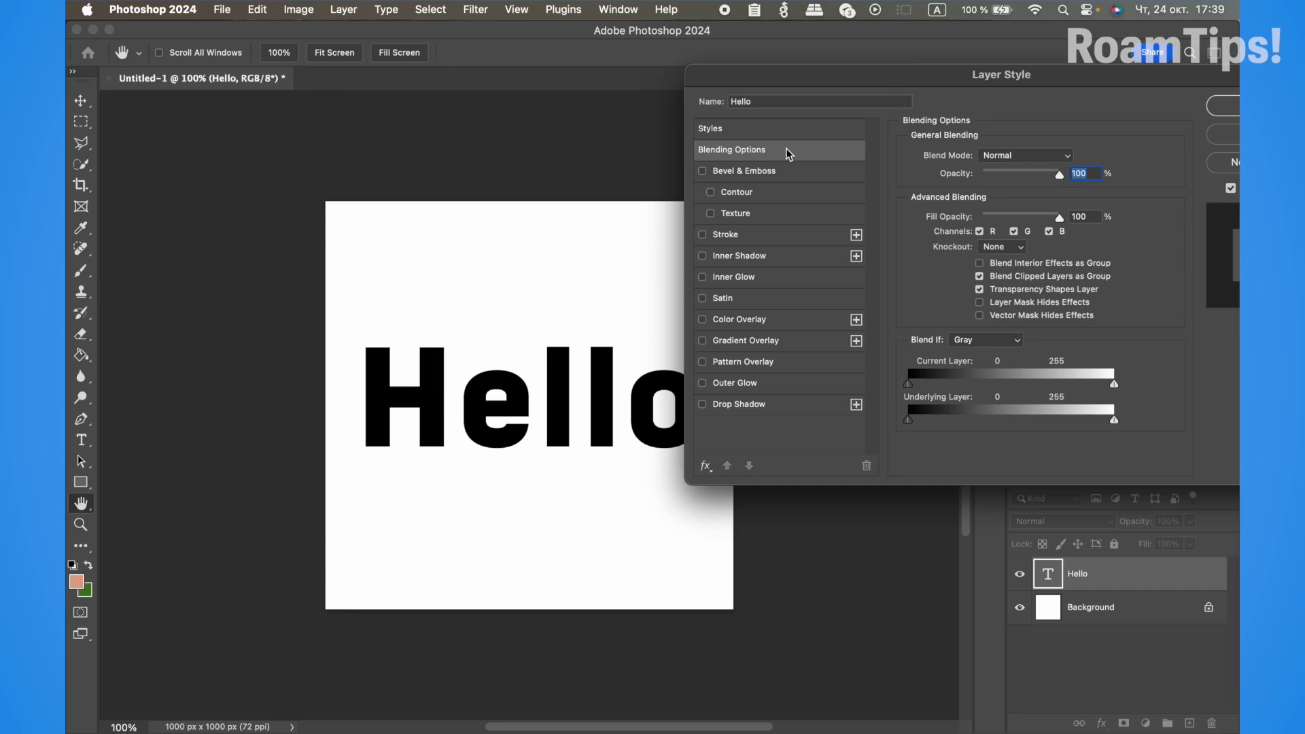
{"action": "left_click", "coordinate": [704, 340]}
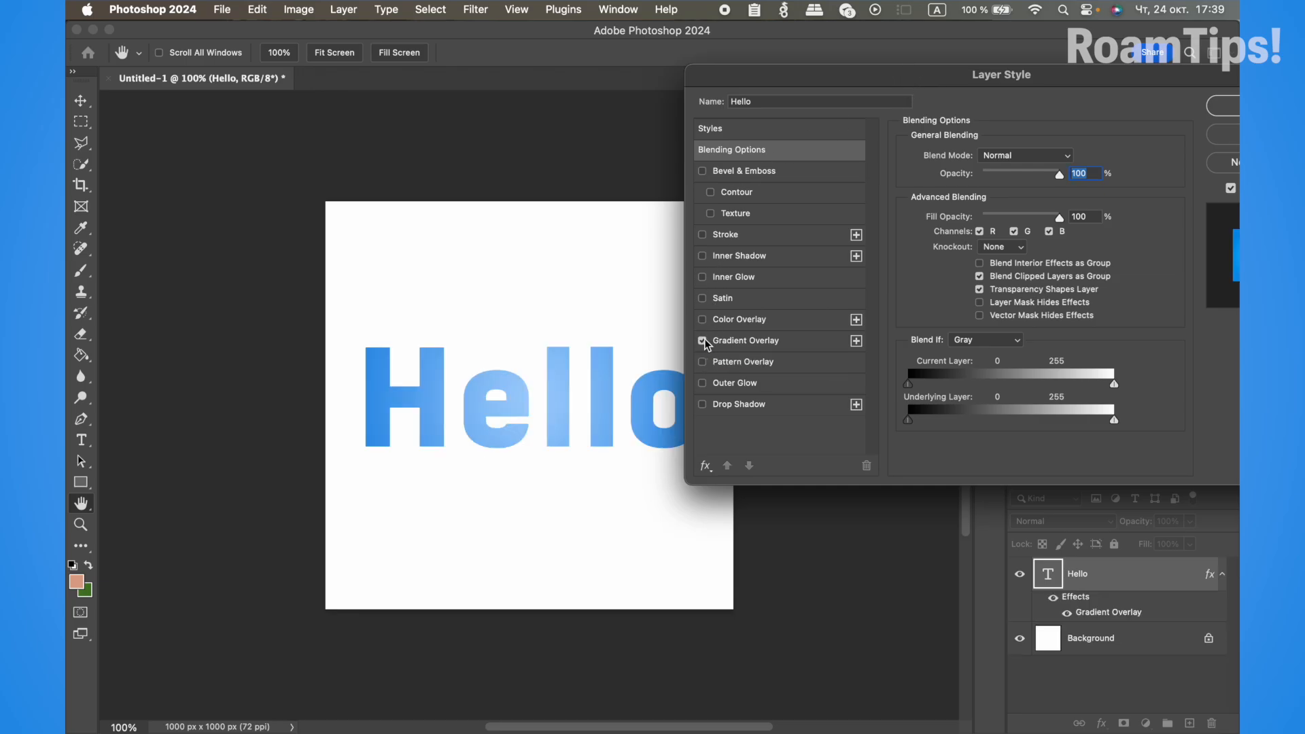
{"action": "left_click", "coordinate": [742, 344]}
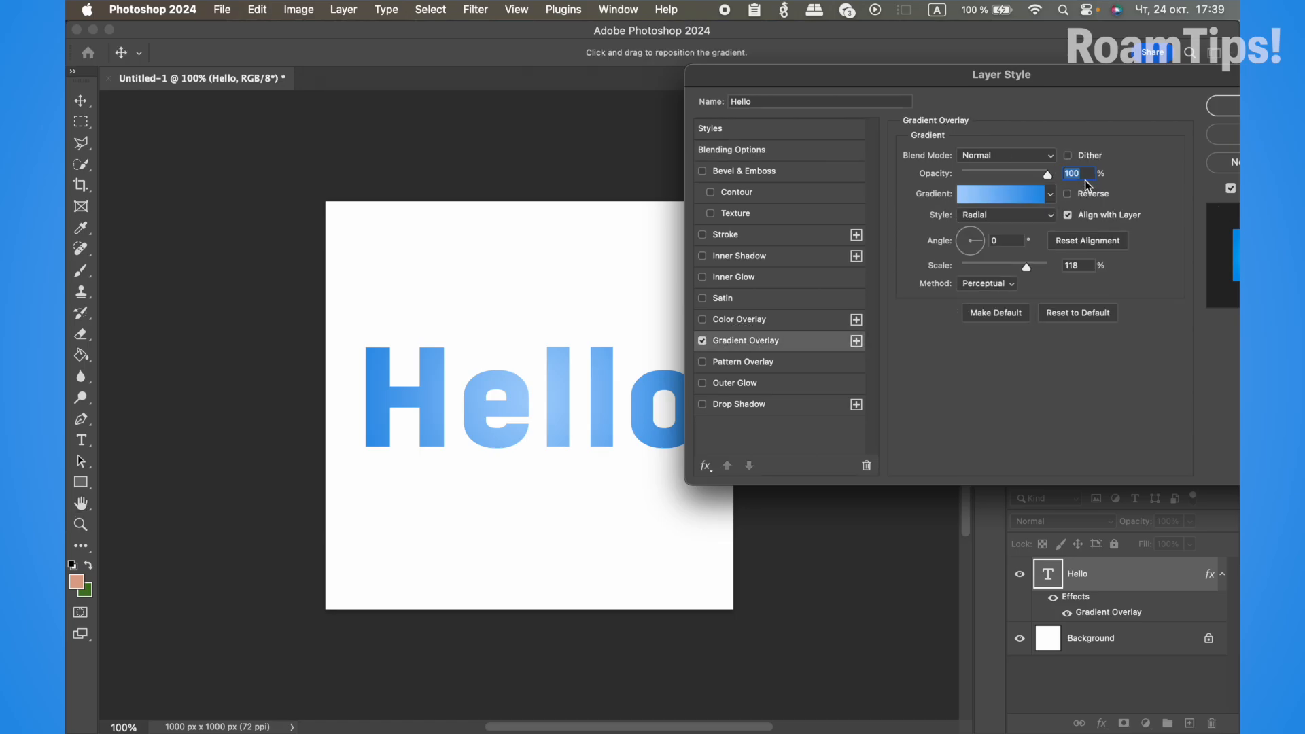
Try the Color blend mode on the gradient overlay, then restore Normal with opacity at 100%.
{"action": "left_click", "coordinate": [994, 151]}
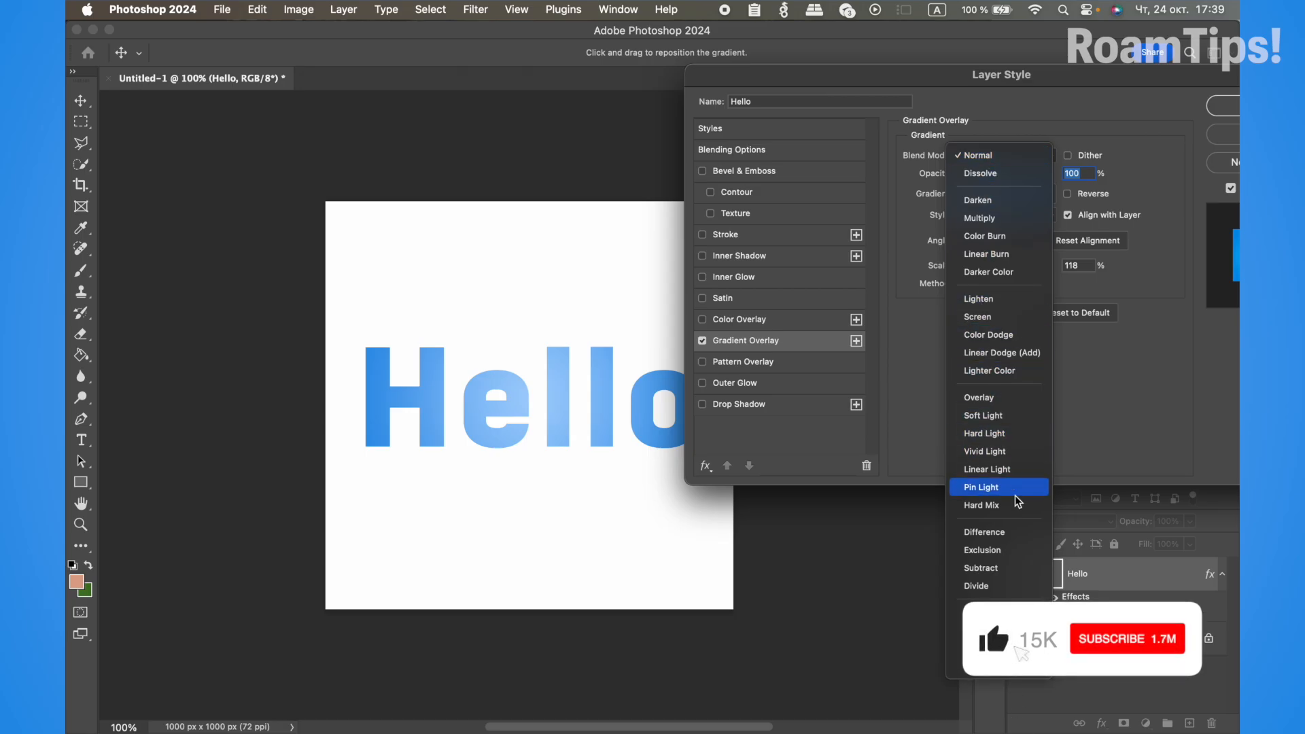
{"action": "left_click", "coordinate": [994, 652]}
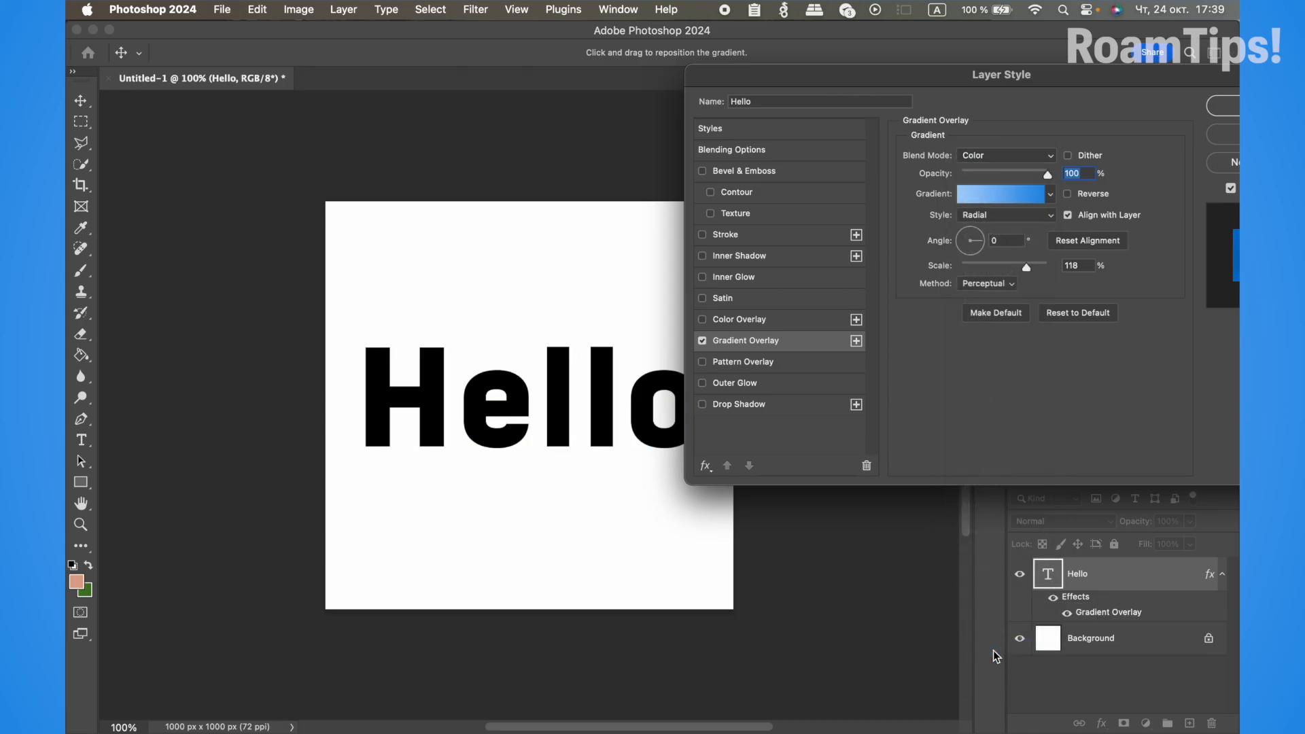
{"action": "left_click", "coordinate": [994, 155]}
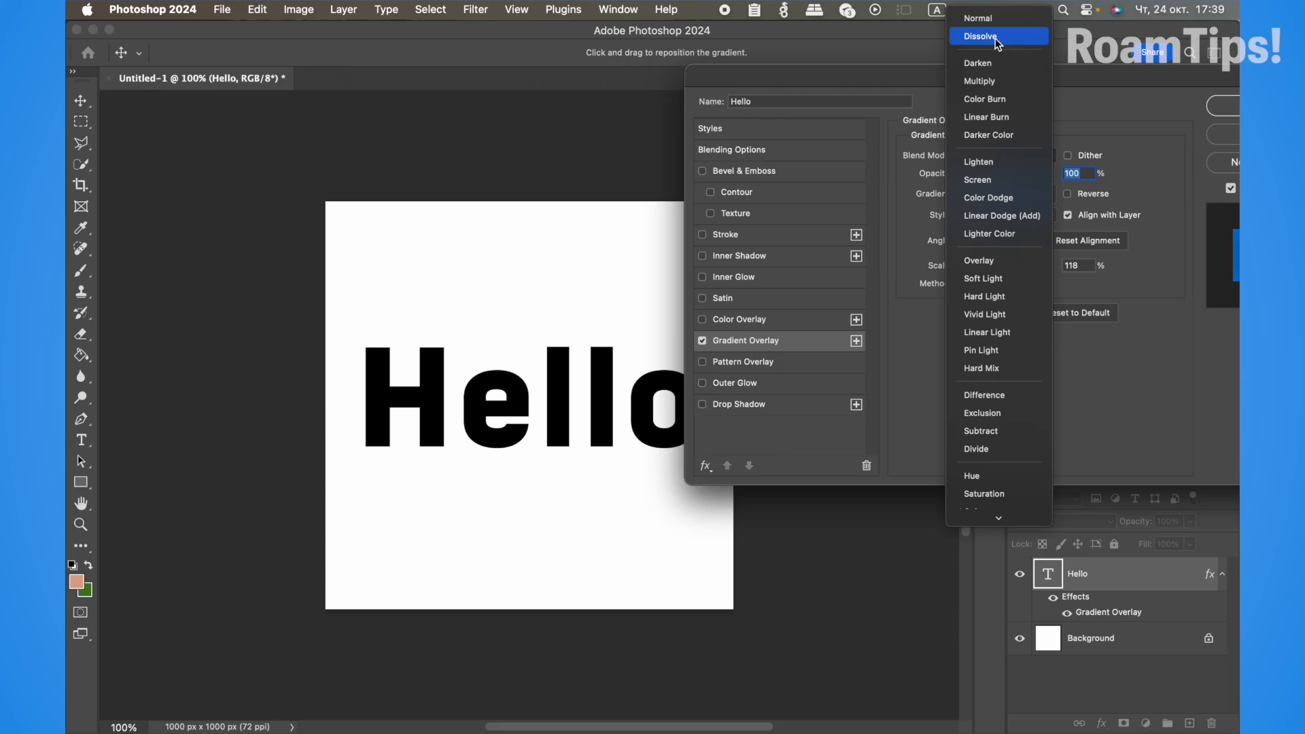
{"action": "left_click", "coordinate": [994, 19]}
{"action": "mouse_move", "coordinate": [1048, 174]}
{"action": "left_mouse_down"}
{"action": "mouse_move", "coordinate": [979, 175]}
{"action": "mouse_move", "coordinate": [1053, 175]}
{"action": "left_mouse_up"}
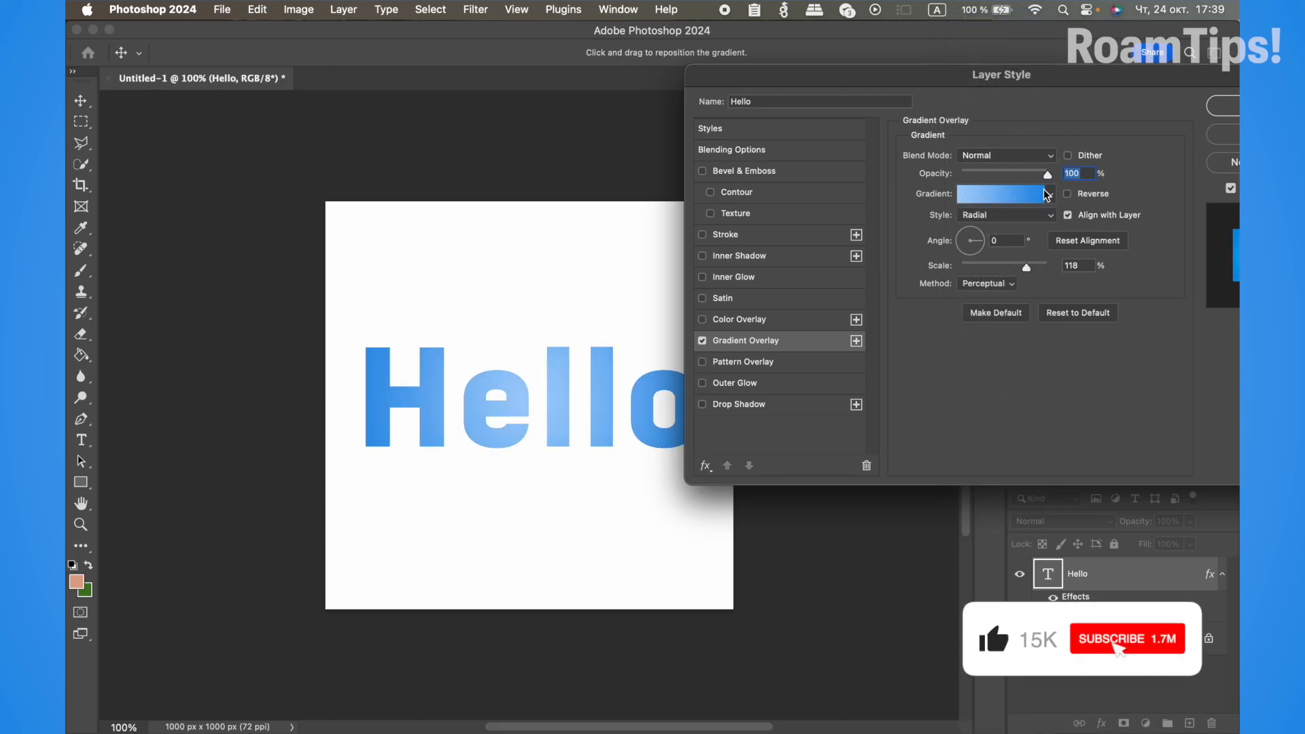
Open the overlay's gradient for editing and try the Basics presets, ending on Black, White.
{"action": "left_click", "coordinate": [985, 196]}
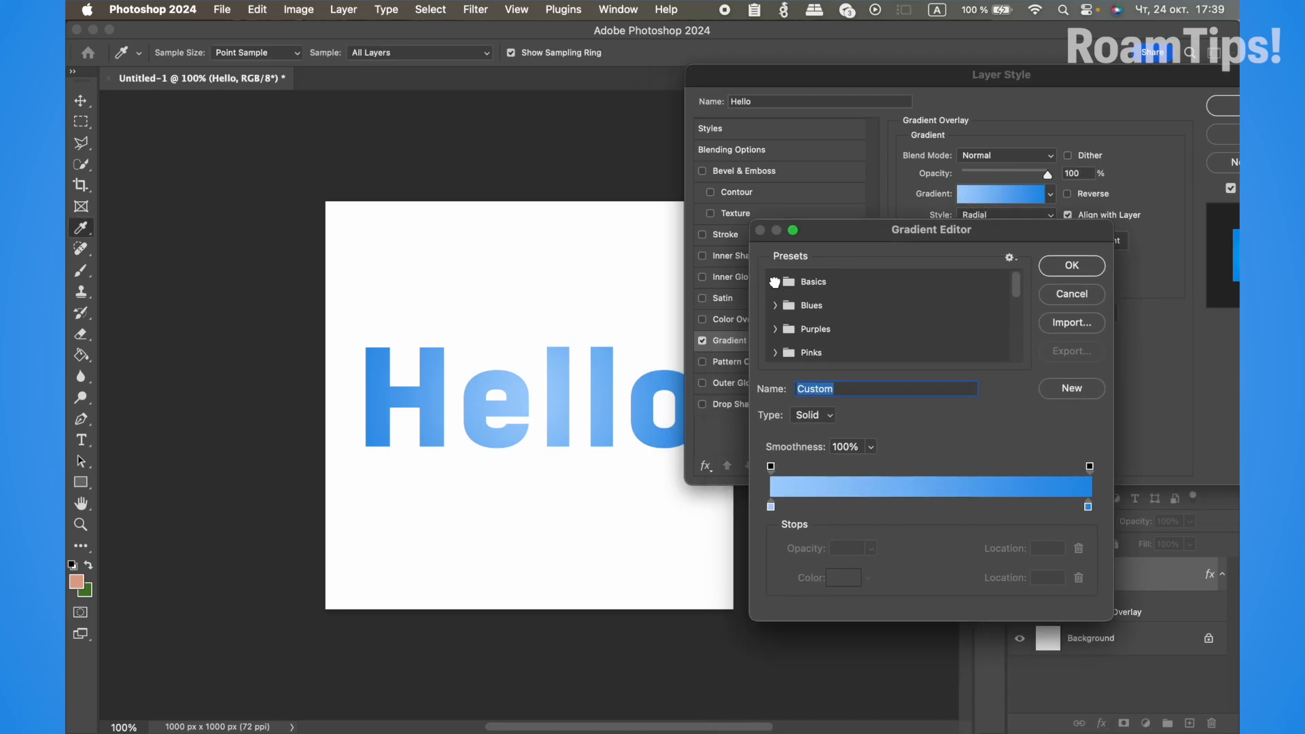
{"action": "left_click", "coordinate": [776, 283]}
{"action": "left_click", "coordinate": [794, 306]}
{"action": "left_click", "coordinate": [823, 307]}
{"action": "left_click", "coordinate": [843, 307]}
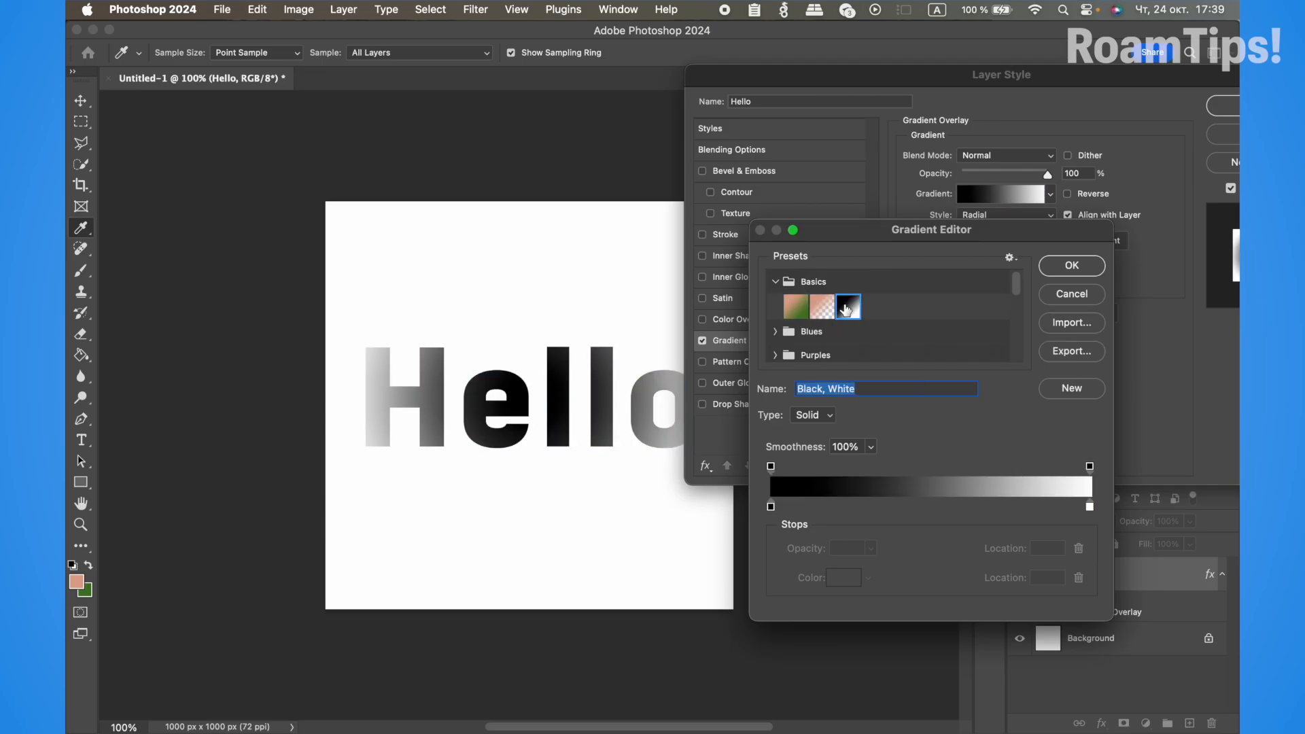
{"action": "left_click", "coordinate": [776, 283]}
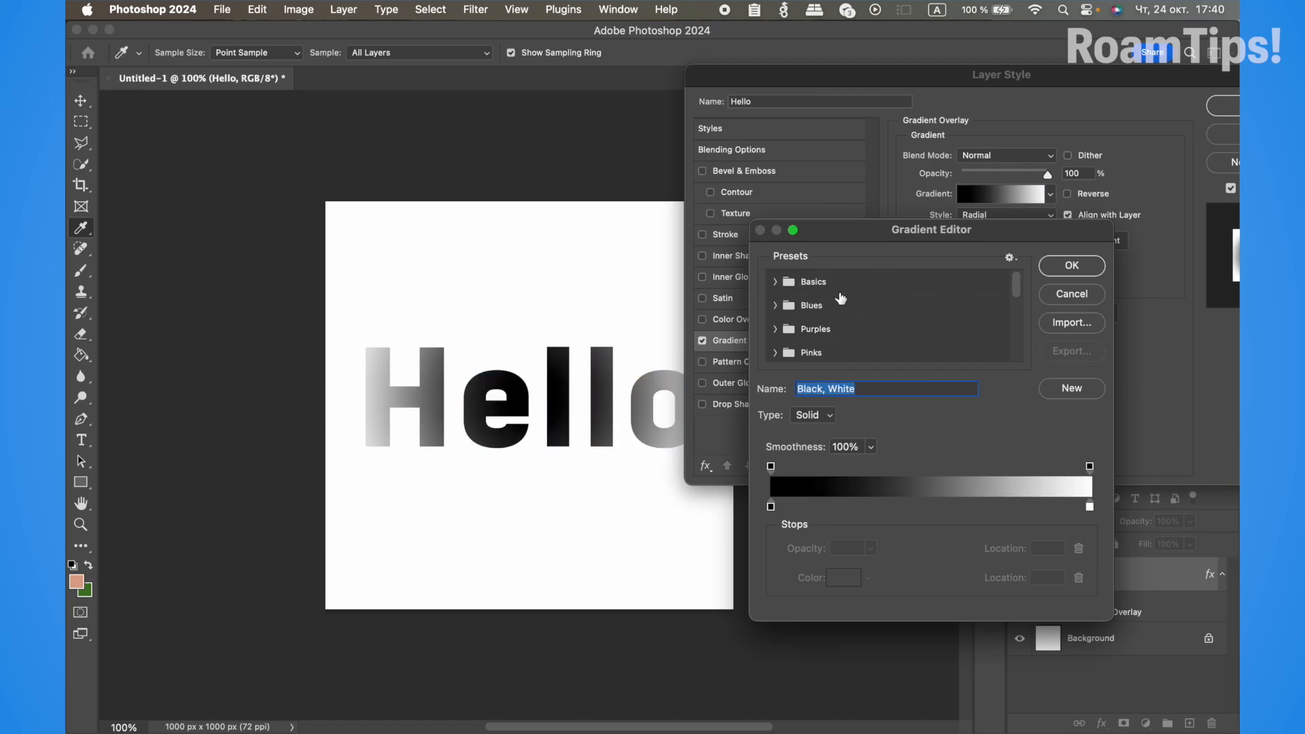
Try several gradients from the Blues presets and apply Blue_29 to the overlay.
{"action": "left_click", "coordinate": [776, 306]}
{"action": "scroll", "coordinate": [780, 303], "scroll_direction": "down", "scroll_amount": 2}
{"action": "left_click", "coordinate": [795, 293]}
{"action": "left_click", "coordinate": [847, 291]}
{"action": "left_click", "coordinate": [895, 297]}
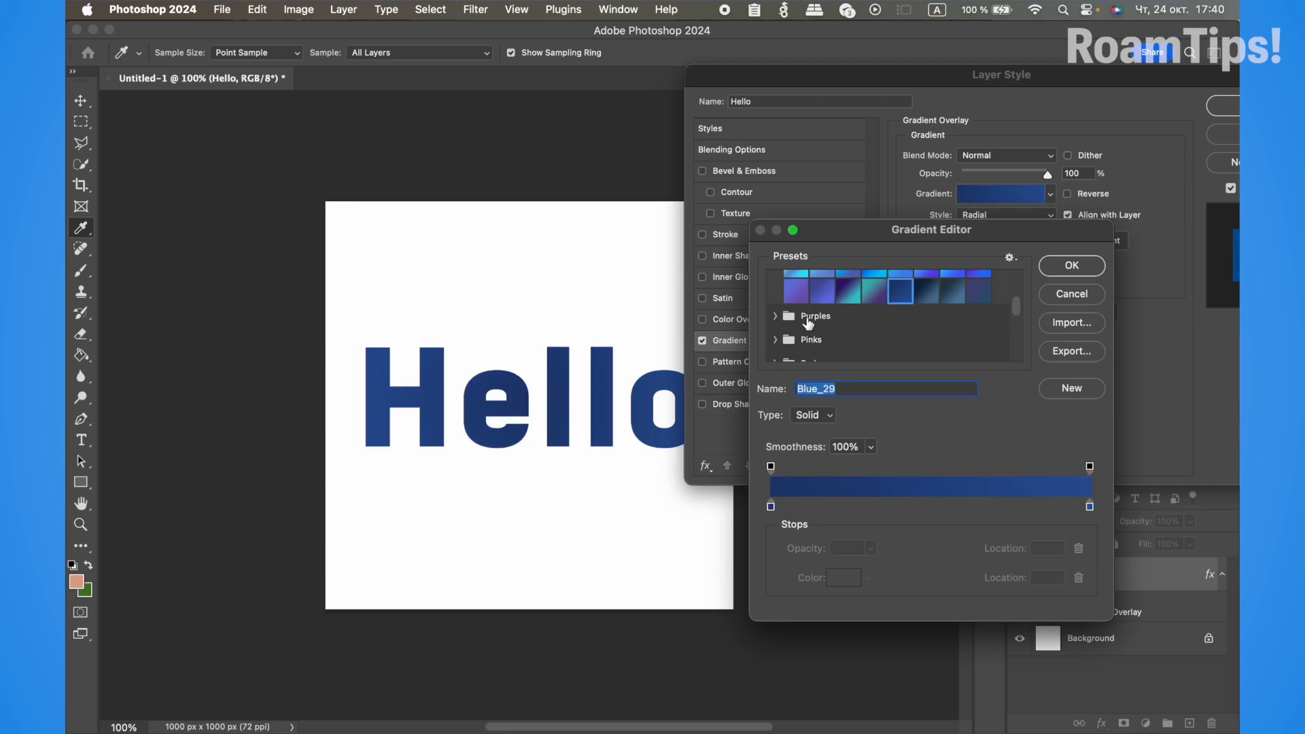
{"action": "scroll", "coordinate": [808, 323], "scroll_direction": "up", "scroll_amount": 2}
{"action": "left_click", "coordinate": [775, 306]}
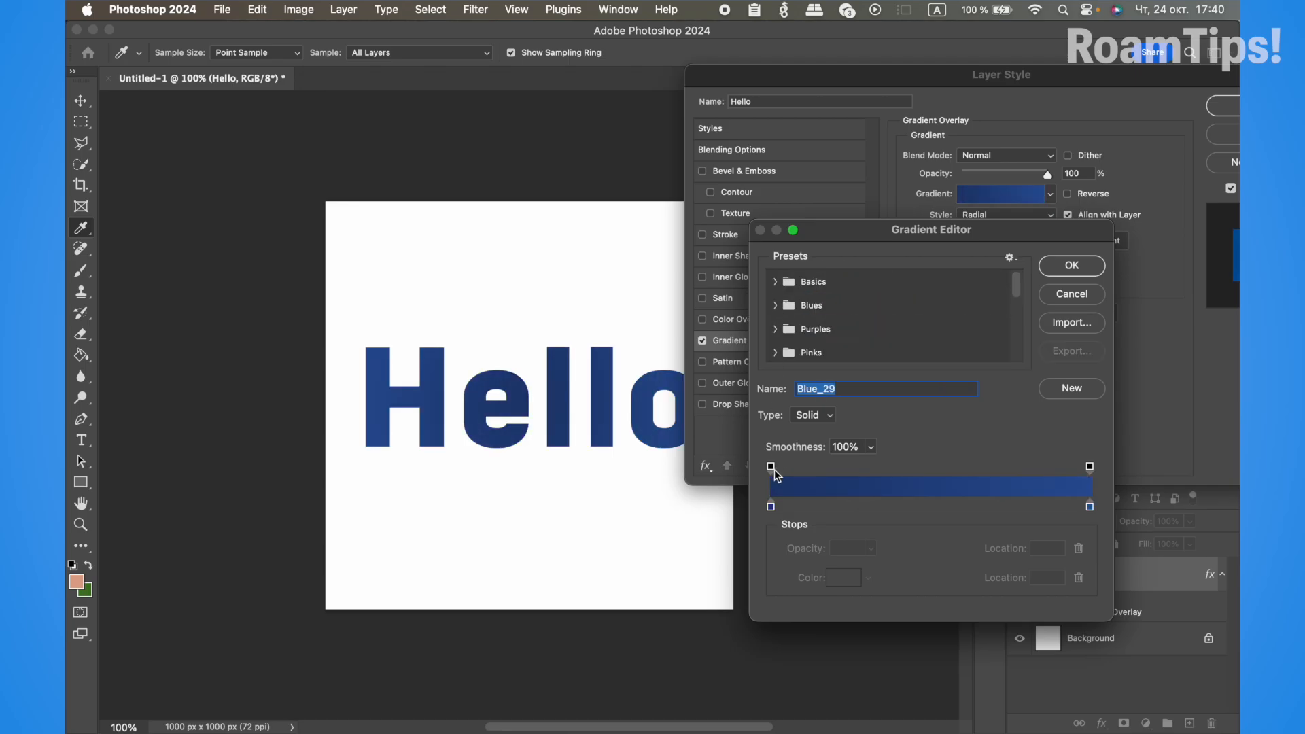
Set the gradient's starting colour stop at location 0 to bright green.
{"action": "left_click", "coordinate": [771, 507]}
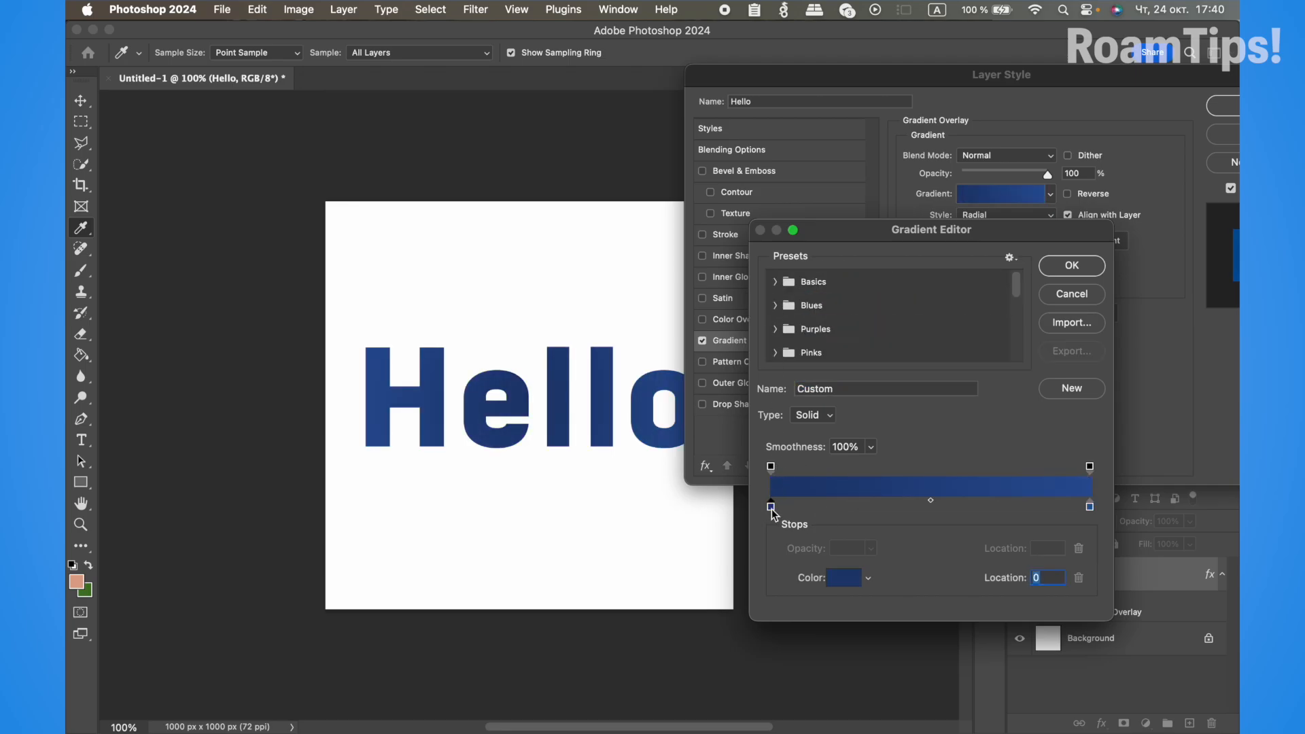
{"action": "left_click", "coordinate": [847, 578]}
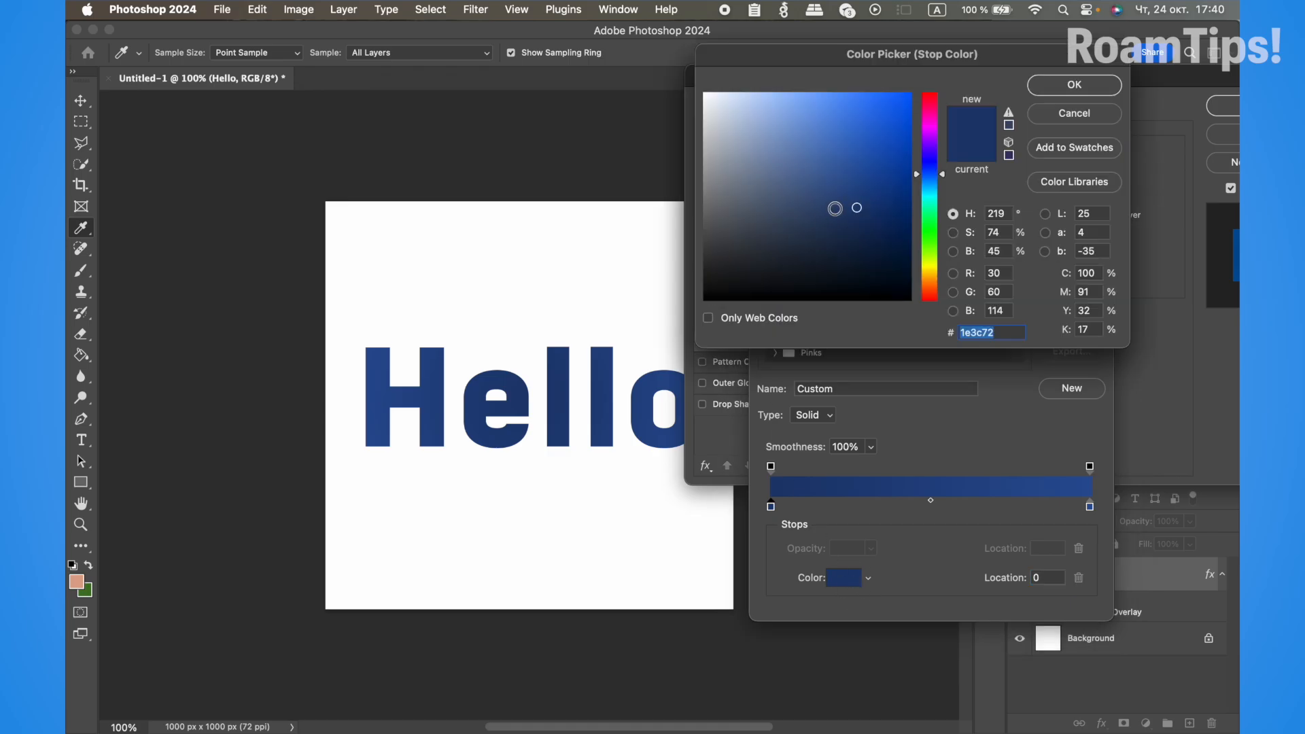
{"action": "left_click", "coordinate": [929, 208]}
{"action": "mouse_move", "coordinate": [929, 213]}
{"action": "left_mouse_down"}
{"action": "mouse_move", "coordinate": [929, 228]}
{"action": "mouse_move", "coordinate": [883, 96]}
{"action": "mouse_move", "coordinate": [893, 83]}
{"action": "left_mouse_up"}
{"action": "left_click", "coordinate": [1097, 88]}
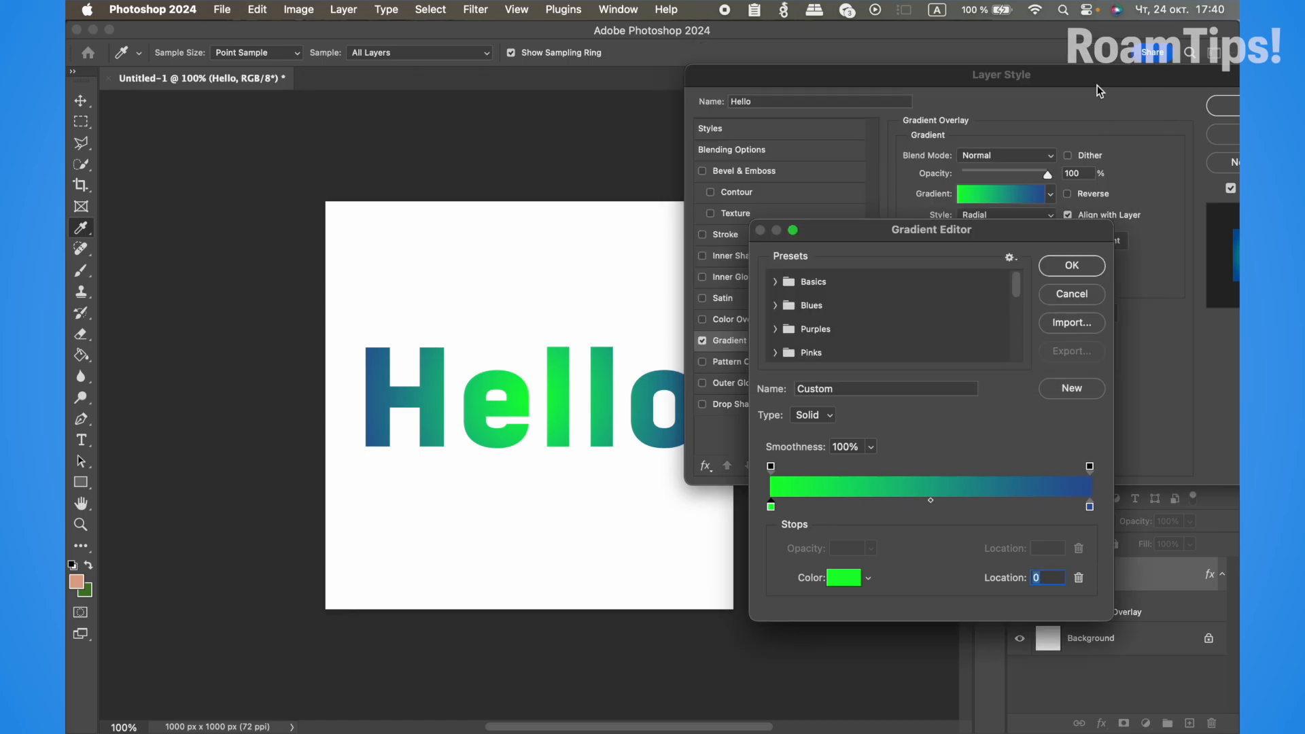
Set the gradient's ending colour stop at location 100 to turquoise.
{"action": "left_click", "coordinate": [1091, 507]}
{"action": "left_click", "coordinate": [842, 578]}
{"action": "mouse_move", "coordinate": [874, 182]}
{"action": "left_mouse_down"}
{"action": "mouse_move", "coordinate": [858, 95]}
{"action": "mouse_move", "coordinate": [871, 87]}
{"action": "left_mouse_up"}
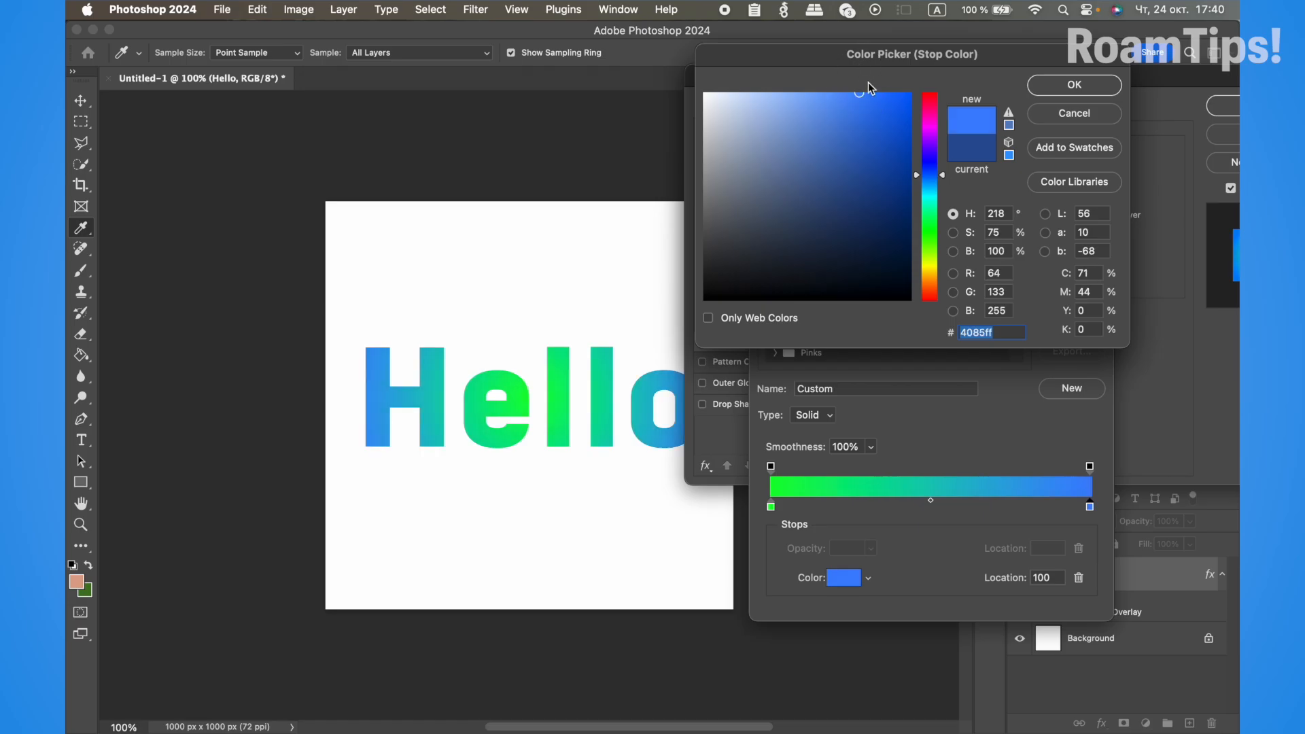
{"action": "left_click", "coordinate": [933, 204]}
{"action": "left_click", "coordinate": [1081, 88]}
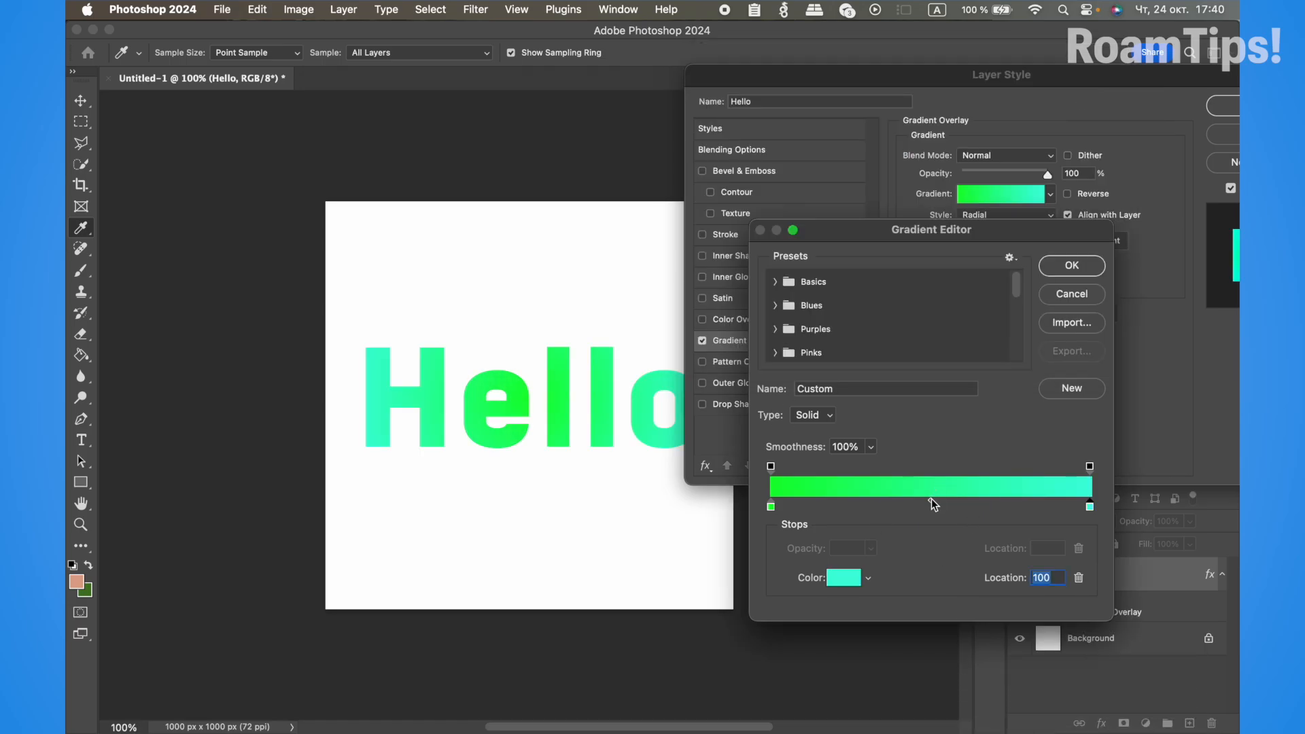
Try adding an opacity stop of 76% at location 31 of the gradient, then remove it.
{"action": "left_click", "coordinate": [932, 502]}
{"action": "left_click", "coordinate": [870, 468]}
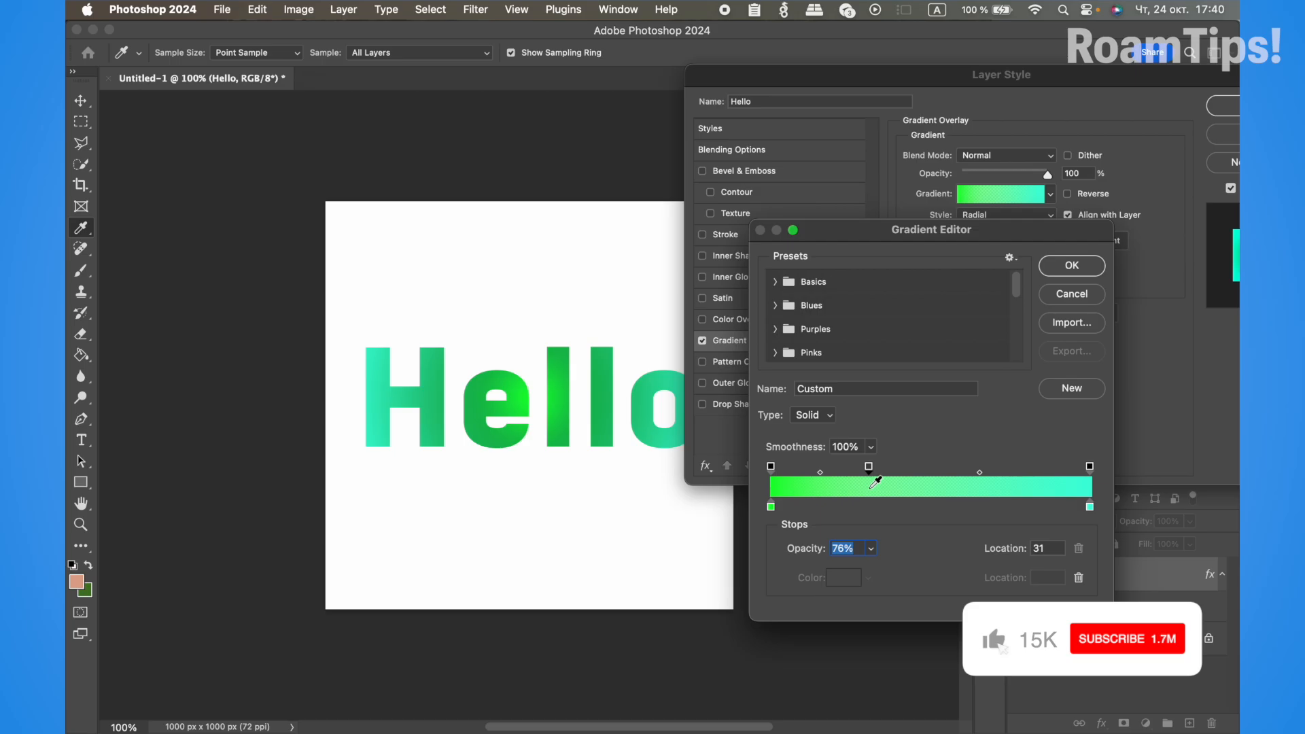
{"action": "mouse_move", "coordinate": [870, 467]}
{"action": "left_mouse_down"}
{"action": "mouse_move", "coordinate": [897, 466]}
{"action": "mouse_move", "coordinate": [839, 481]}
{"action": "mouse_move", "coordinate": [938, 475]}
{"action": "mouse_move", "coordinate": [886, 474]}
{"action": "left_mouse_up"}
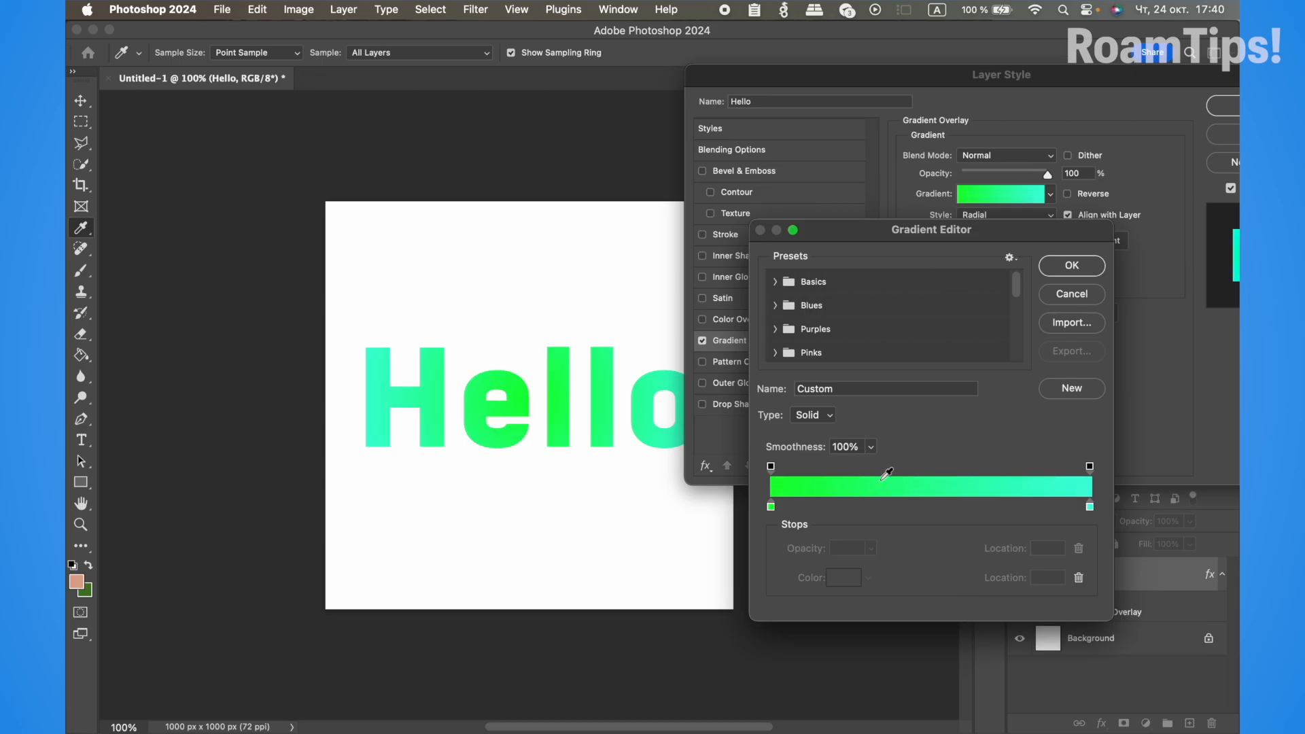
Add a turquoise colour stop between the two end stops at about location 42.
{"action": "left_click", "coordinate": [932, 501]}
{"action": "left_click", "coordinate": [933, 506]}
{"action": "left_click_drag", "start_coordinate": [931, 503], "coordinate": [906, 511]}
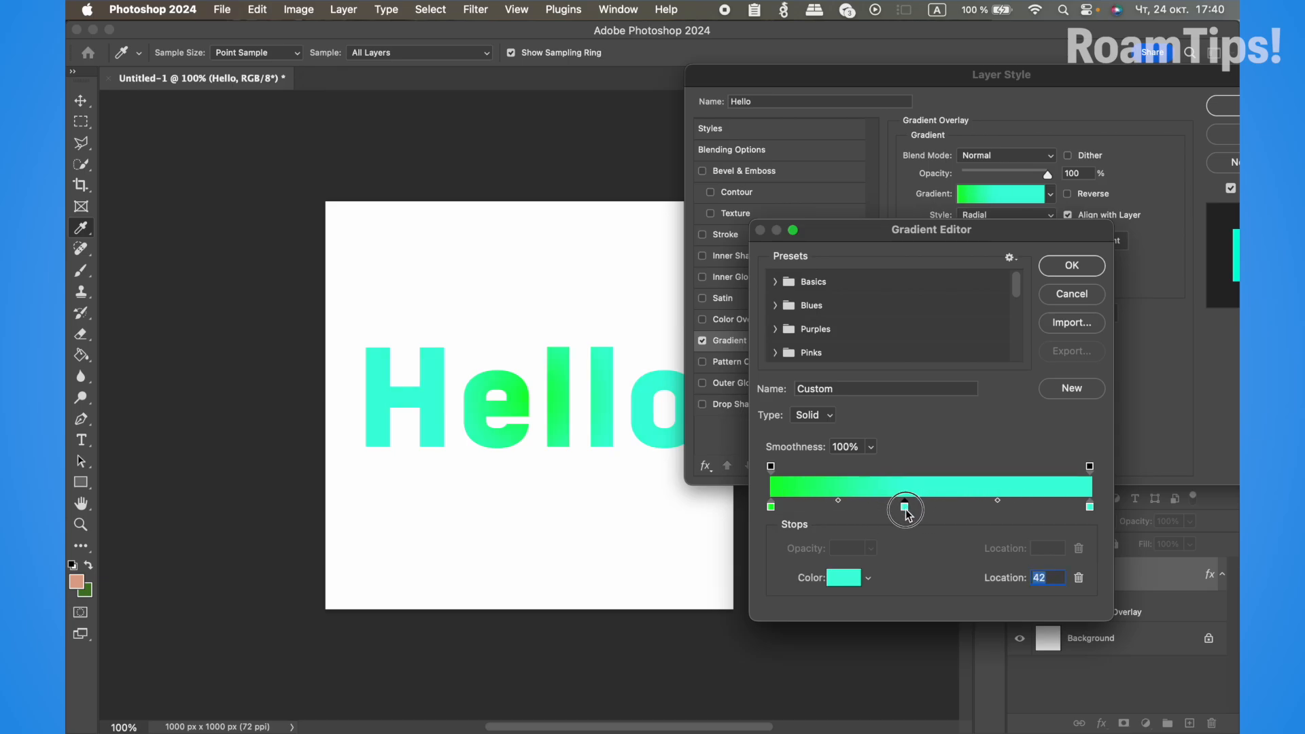
Try black (000000) as the colour of the middle stop, then cancel the colour change.
{"action": "left_click", "coordinate": [838, 579]}
{"action": "left_click_drag", "start_coordinate": [813, 239], "coordinate": [700, 314]}
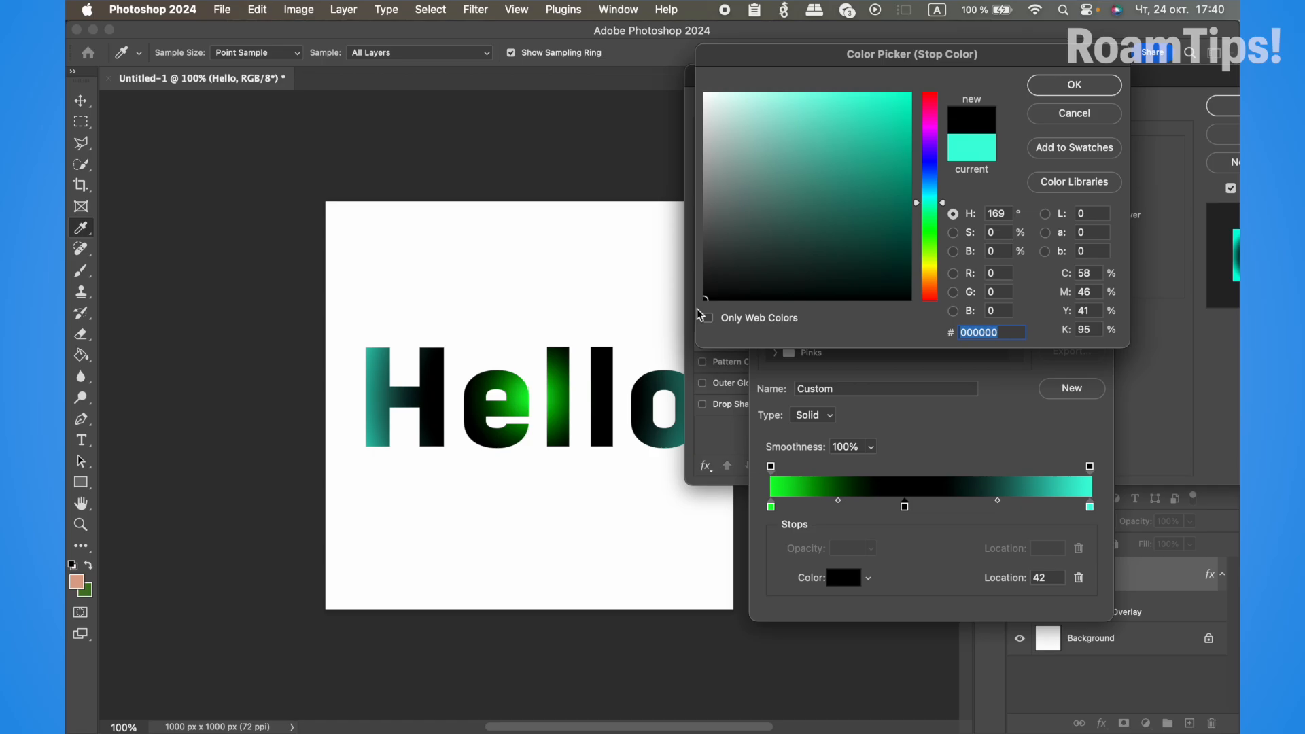
{"action": "left_click", "coordinate": [1077, 112]}
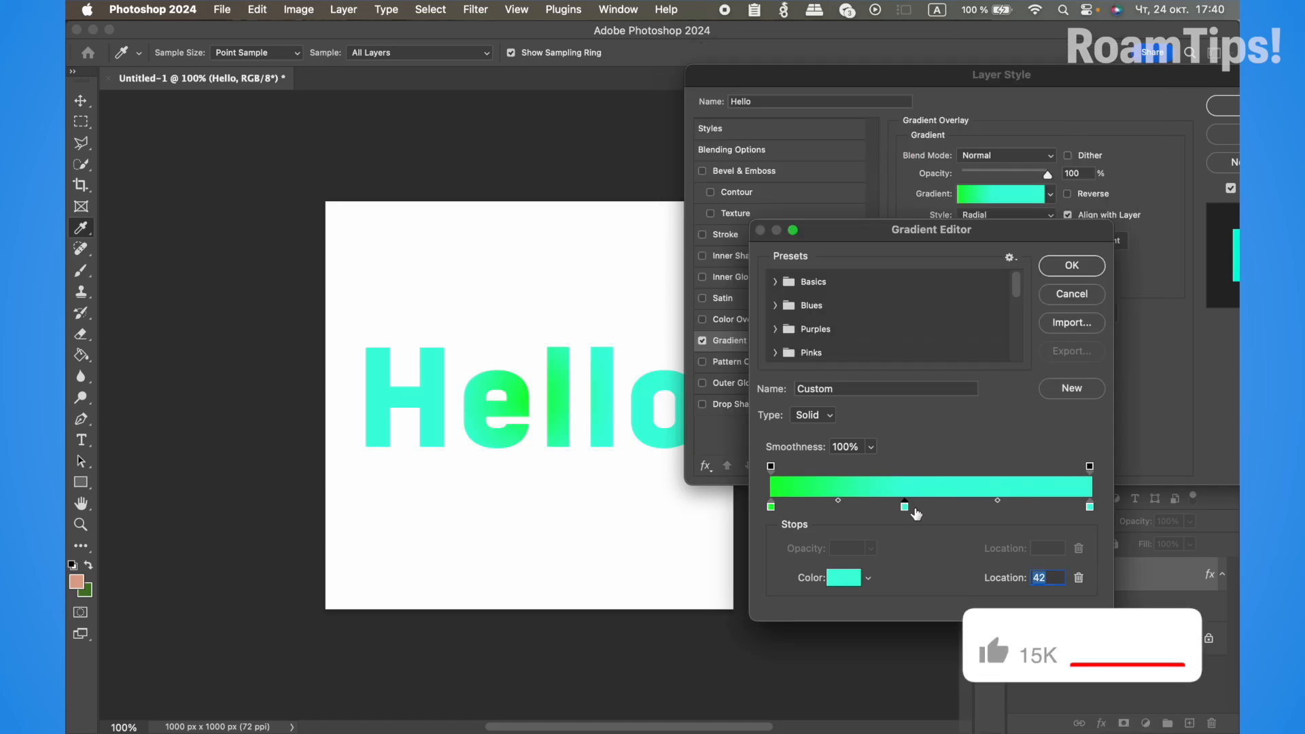
Move the gradient's middle colour stop to location 41 and set its colour to black (000000).
{"action": "left_click_drag", "start_coordinate": [909, 515], "coordinate": [907, 513]}
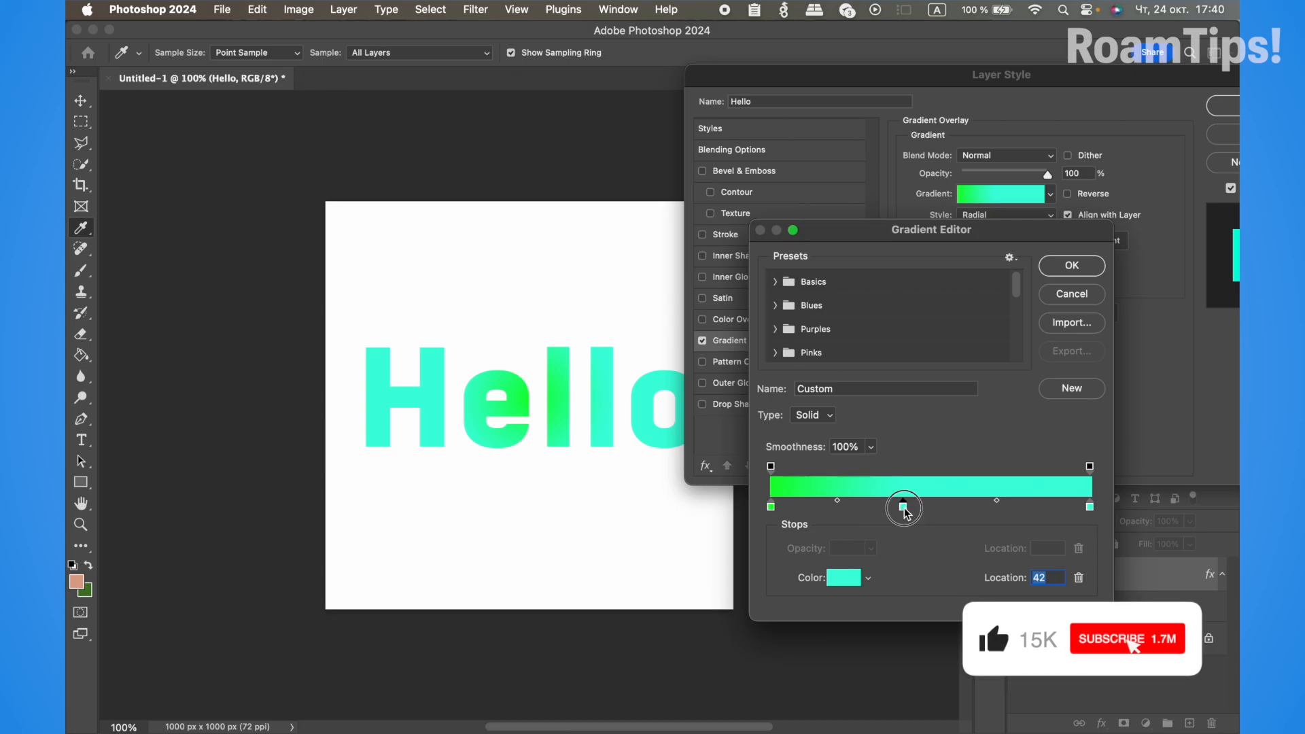
{"action": "double_click", "coordinate": [903, 507]}
{"action": "key", "text": "BackSpace"}
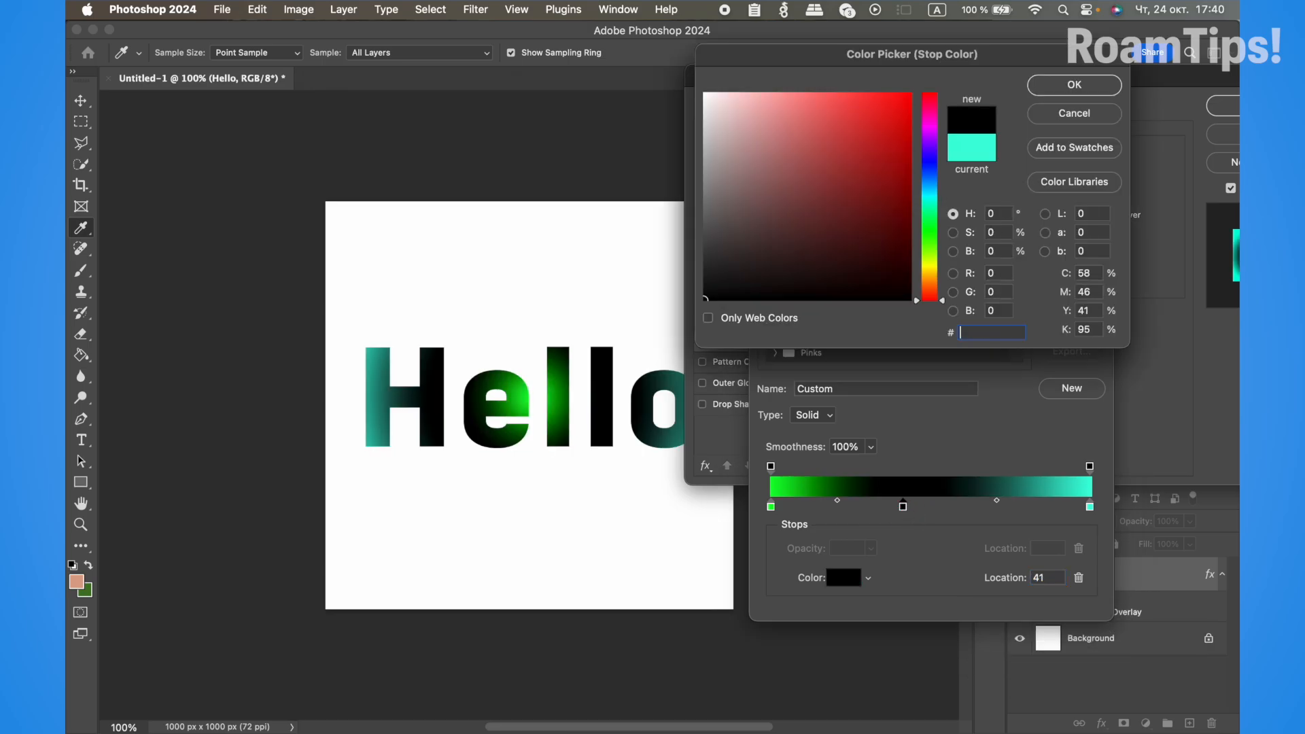
{"action": "left_click", "coordinate": [1075, 84]}
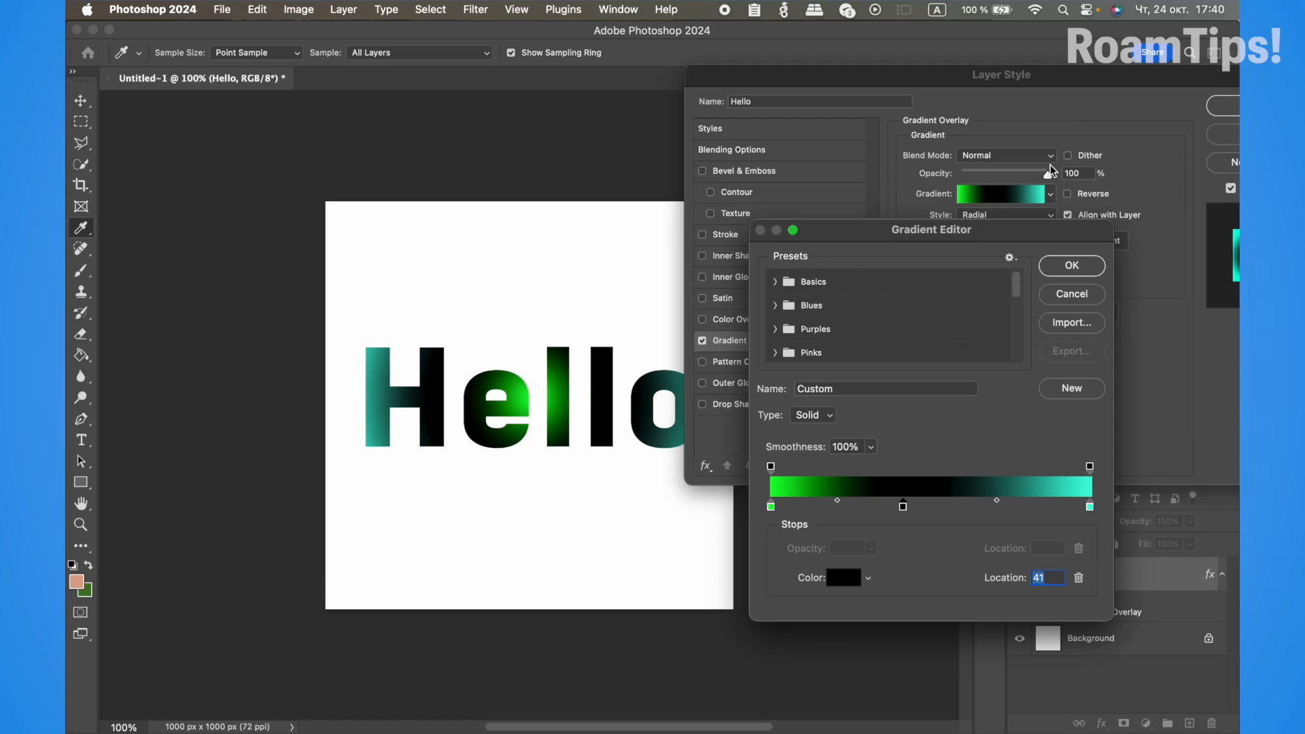
Remove the extra colour stop from the gradient, keeping only the two end stops.
{"action": "left_click", "coordinate": [901, 507]}
{"action": "left_click", "coordinate": [906, 507]}
{"action": "key", "text": "BackSpace"}
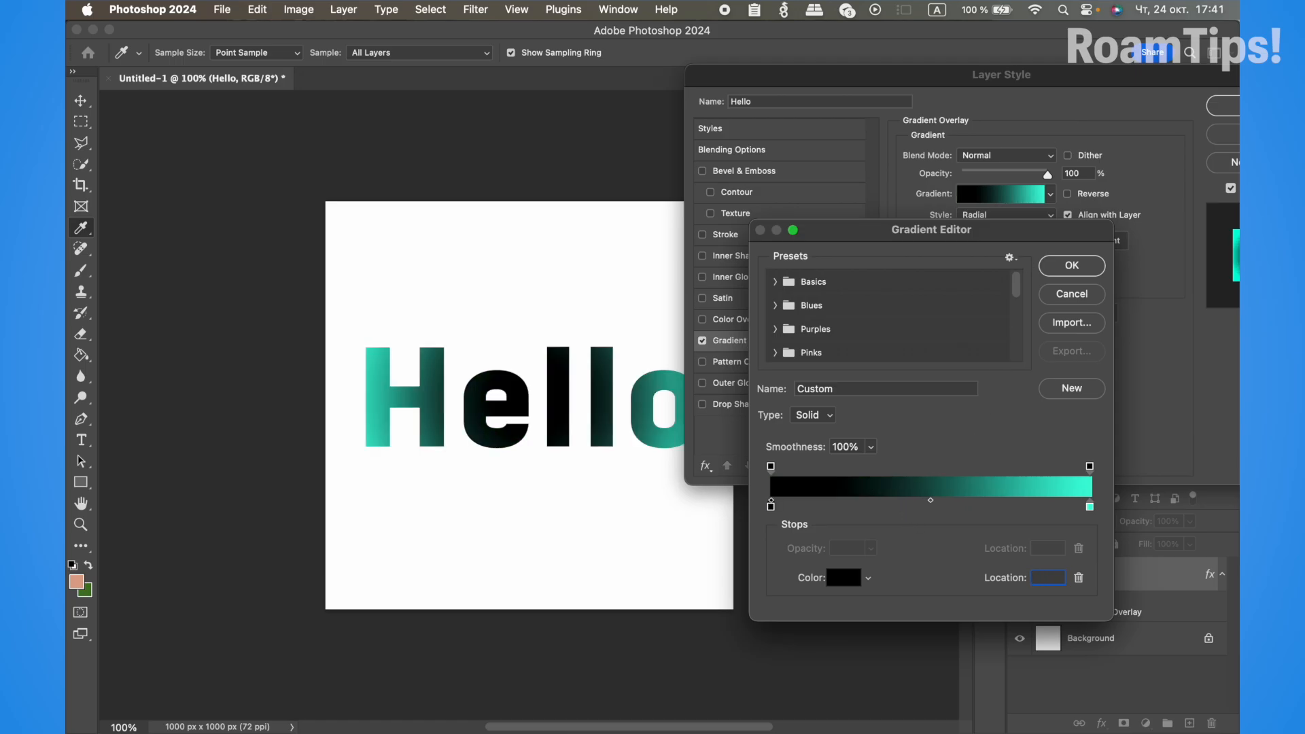
Set the gradient's starting colour stop to bright green (00ff6c) and accept the edited gradient.
{"action": "left_click", "coordinate": [844, 578]}
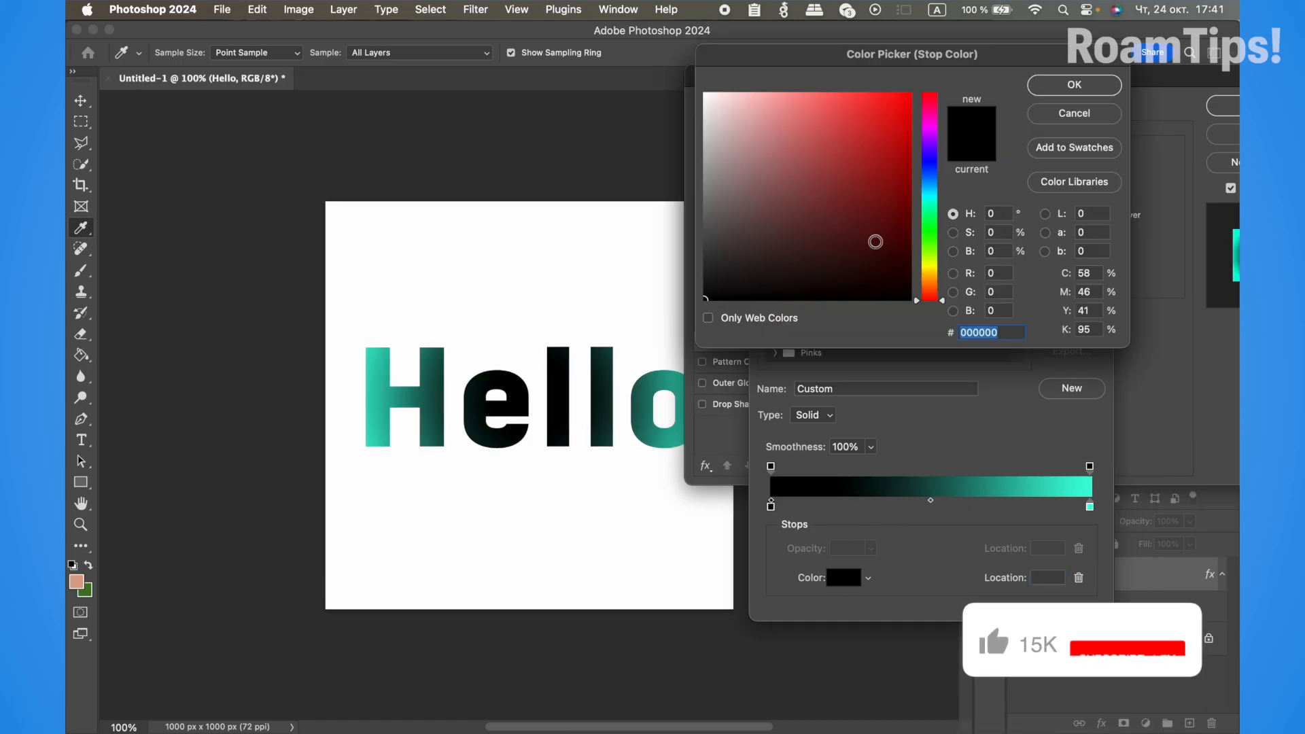
{"action": "left_click", "coordinate": [933, 220]}
{"action": "left_click", "coordinate": [932, 209]}
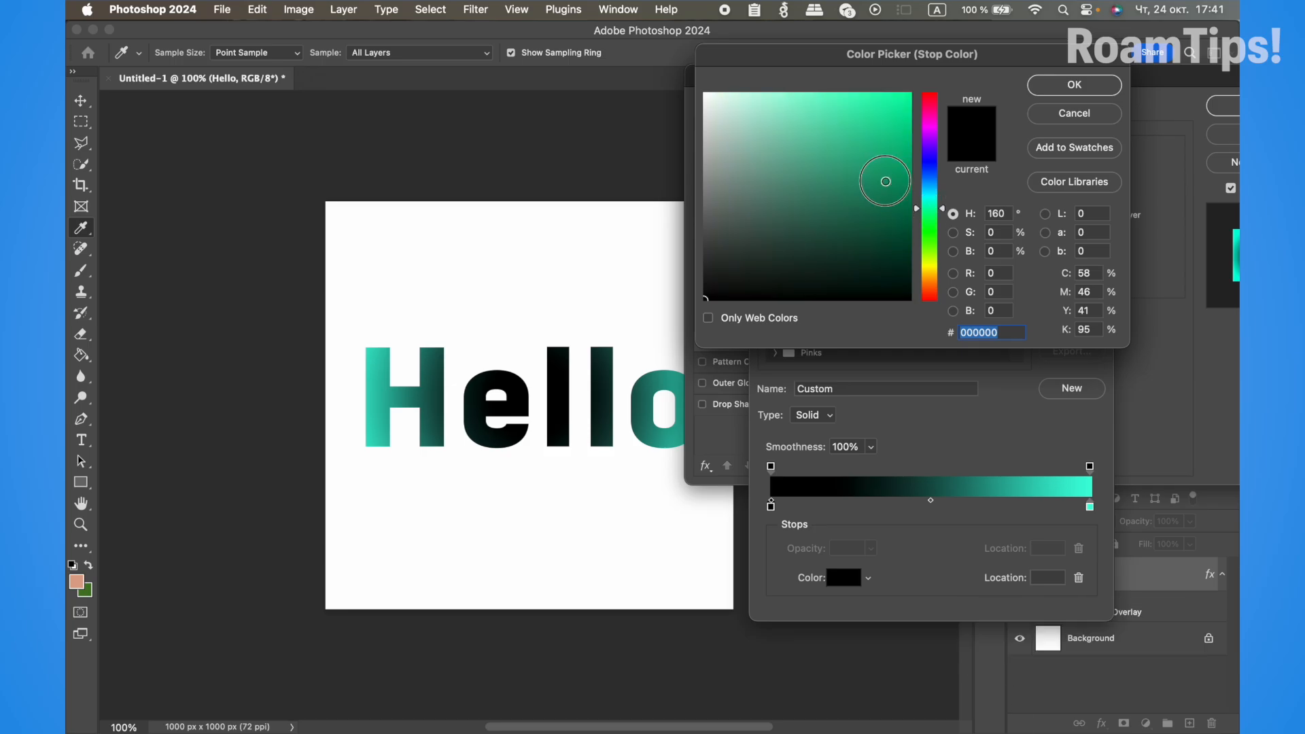
{"action": "left_click_drag", "start_coordinate": [886, 181], "coordinate": [971, 6]}
{"action": "left_click", "coordinate": [934, 230]}
{"action": "left_click_drag", "start_coordinate": [935, 232], "coordinate": [932, 220]}
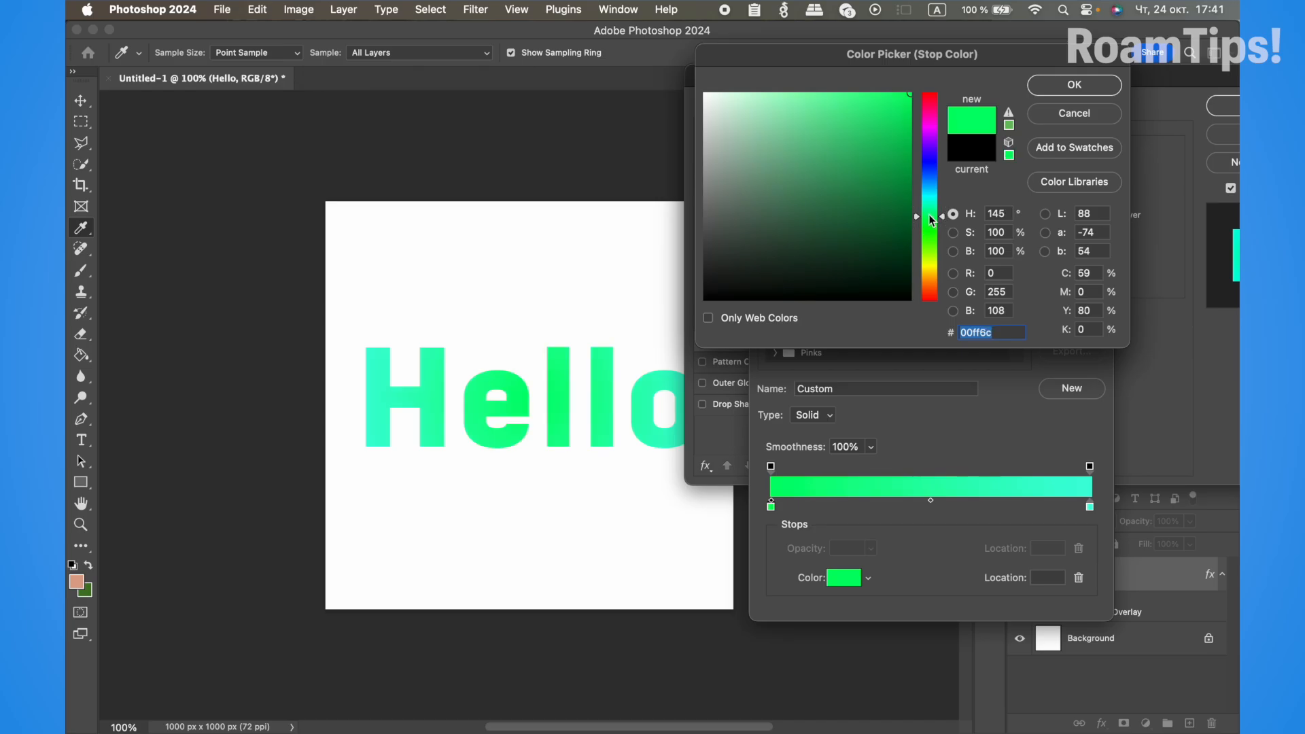
{"action": "left_click", "coordinate": [1072, 88]}
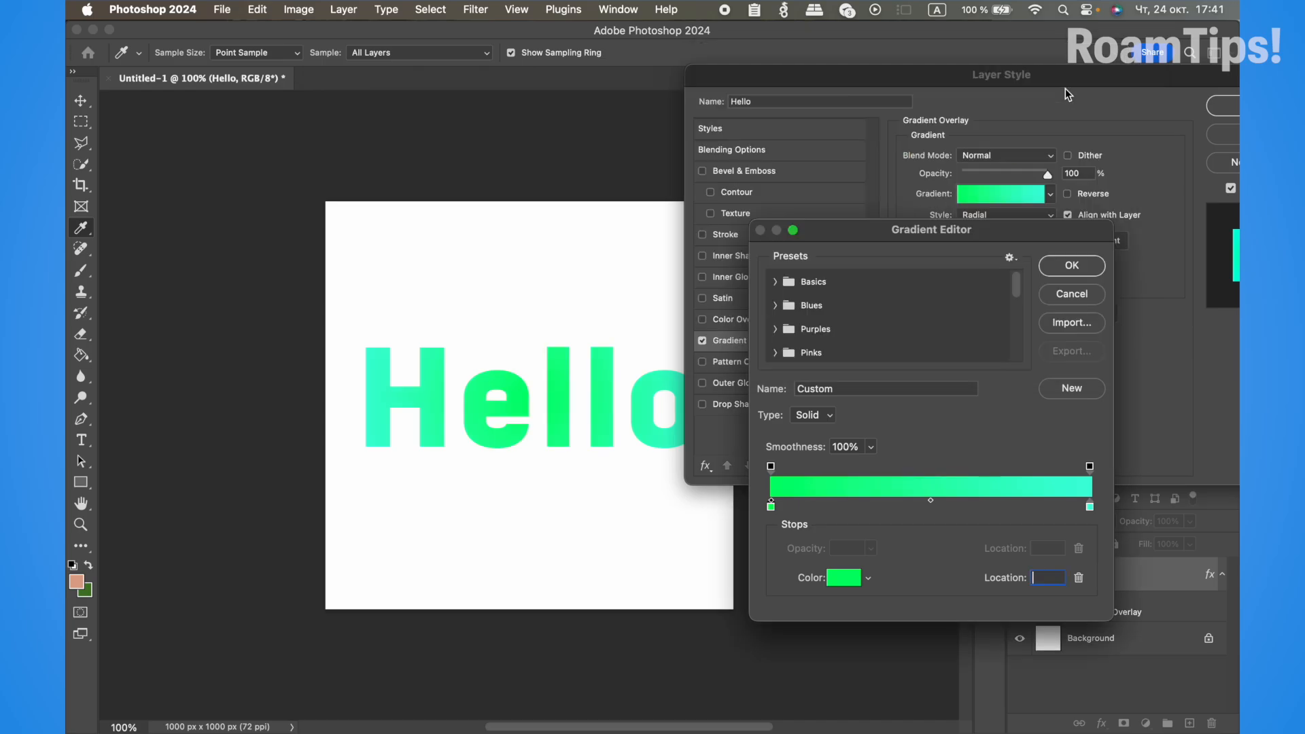
{"action": "left_click", "coordinate": [1081, 272]}
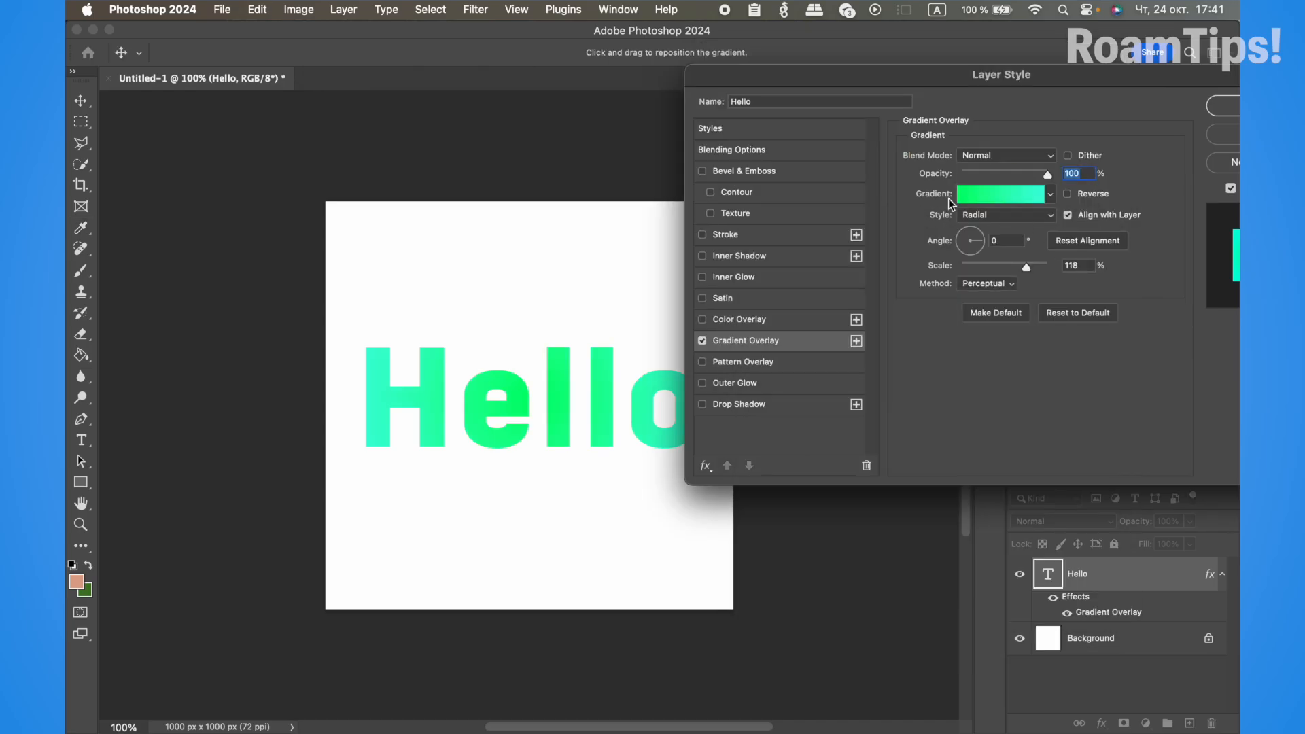
Try the Linear, Angle, Reflected and Diamond styles for the gradient overlay, and set the style to Linear.
{"action": "left_click", "coordinate": [989, 216]}
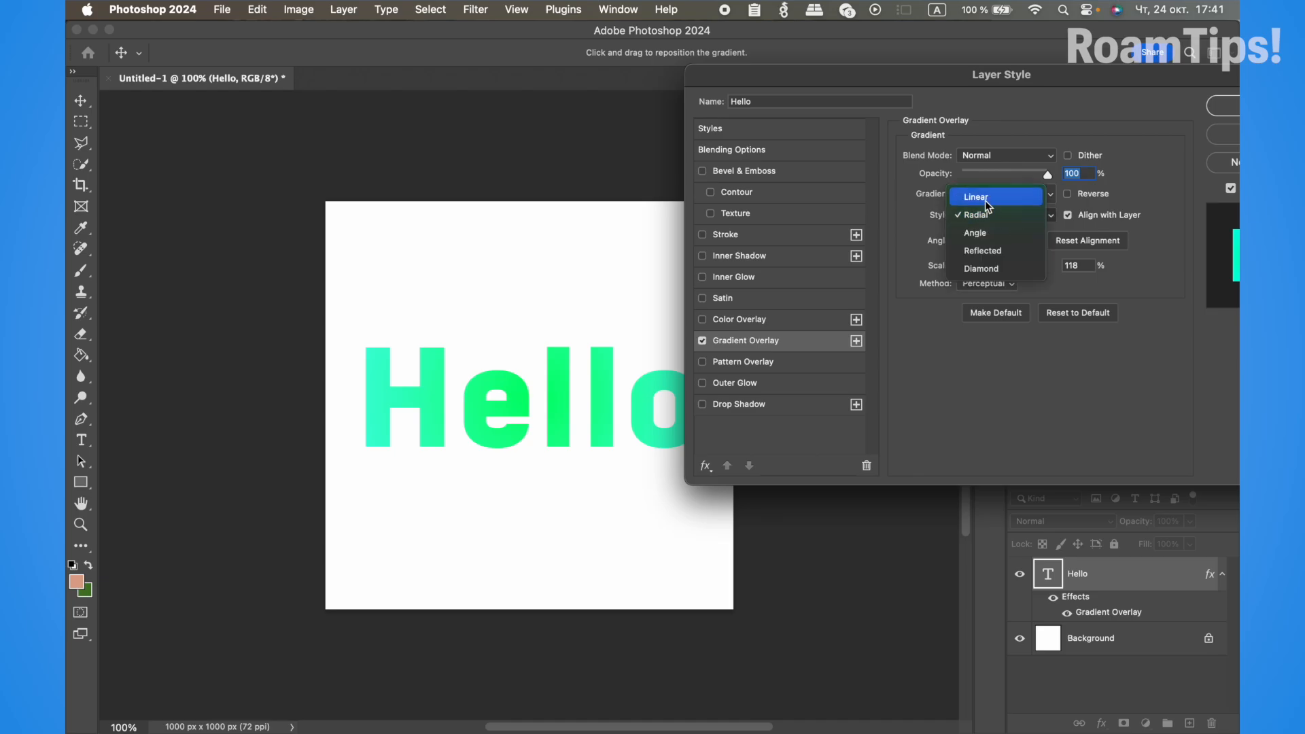
{"action": "left_click", "coordinate": [986, 201]}
{"action": "left_click", "coordinate": [1023, 216]}
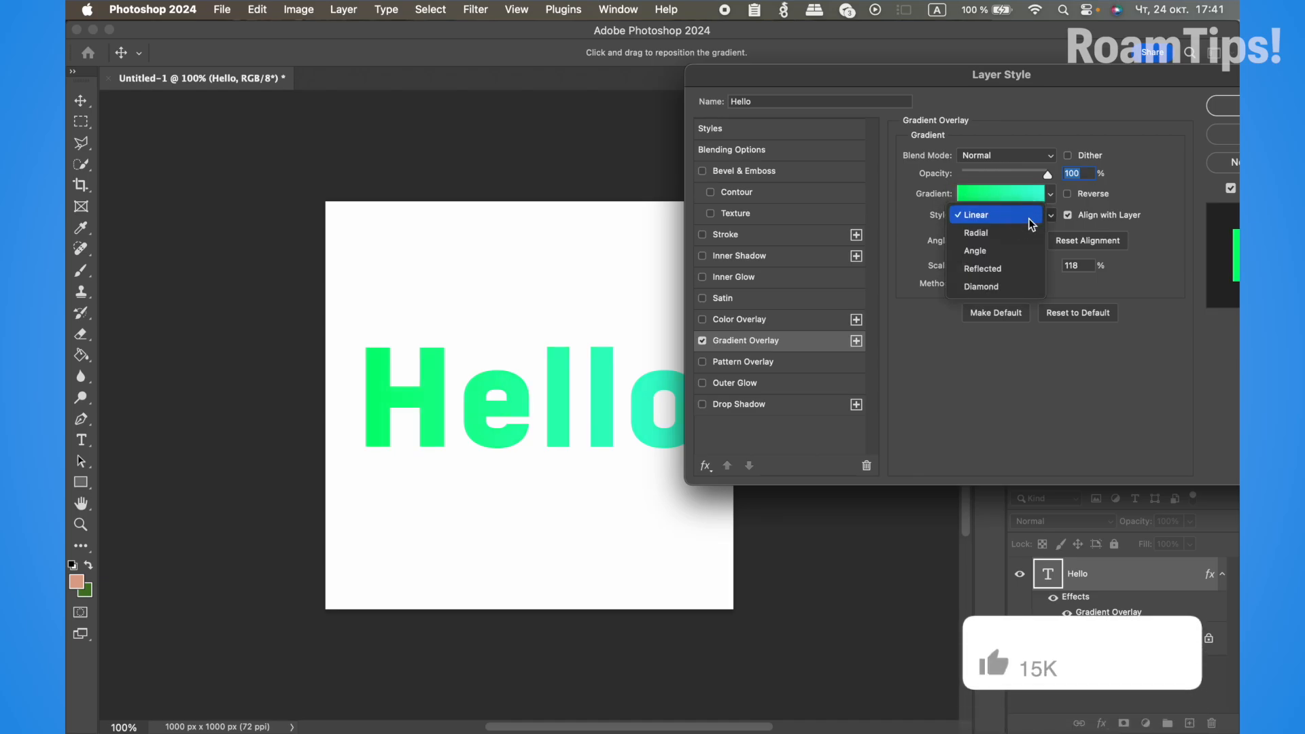
{"action": "left_click", "coordinate": [1006, 251]}
{"action": "left_click", "coordinate": [994, 215]}
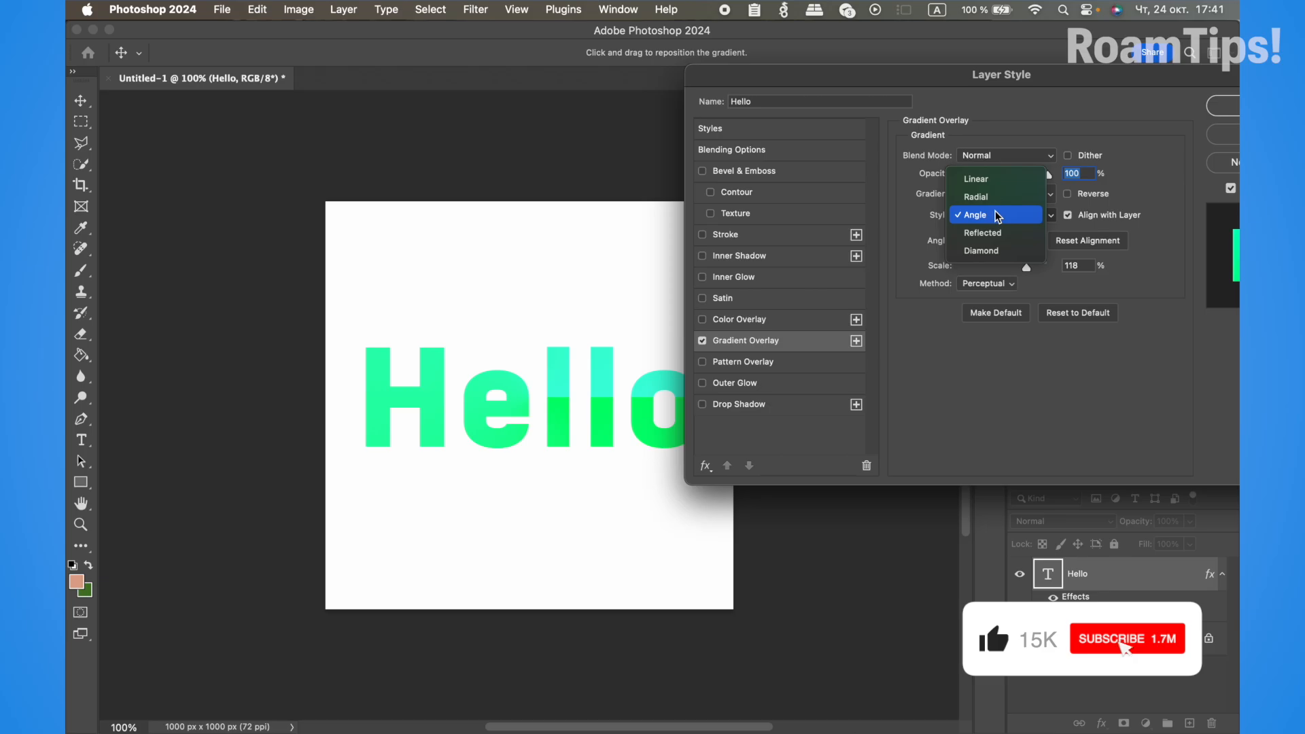
{"action": "left_click", "coordinate": [1009, 234]}
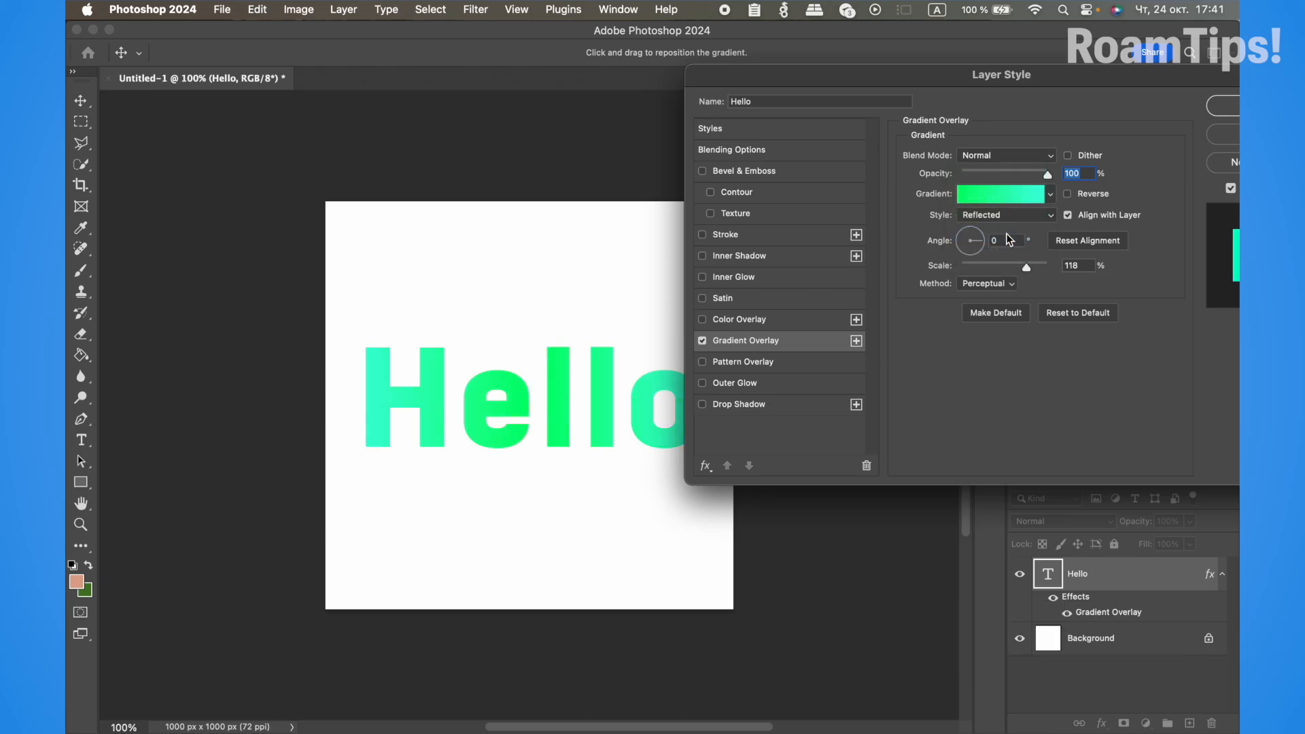
{"action": "left_click", "coordinate": [1018, 216]}
{"action": "left_click", "coordinate": [1012, 241]}
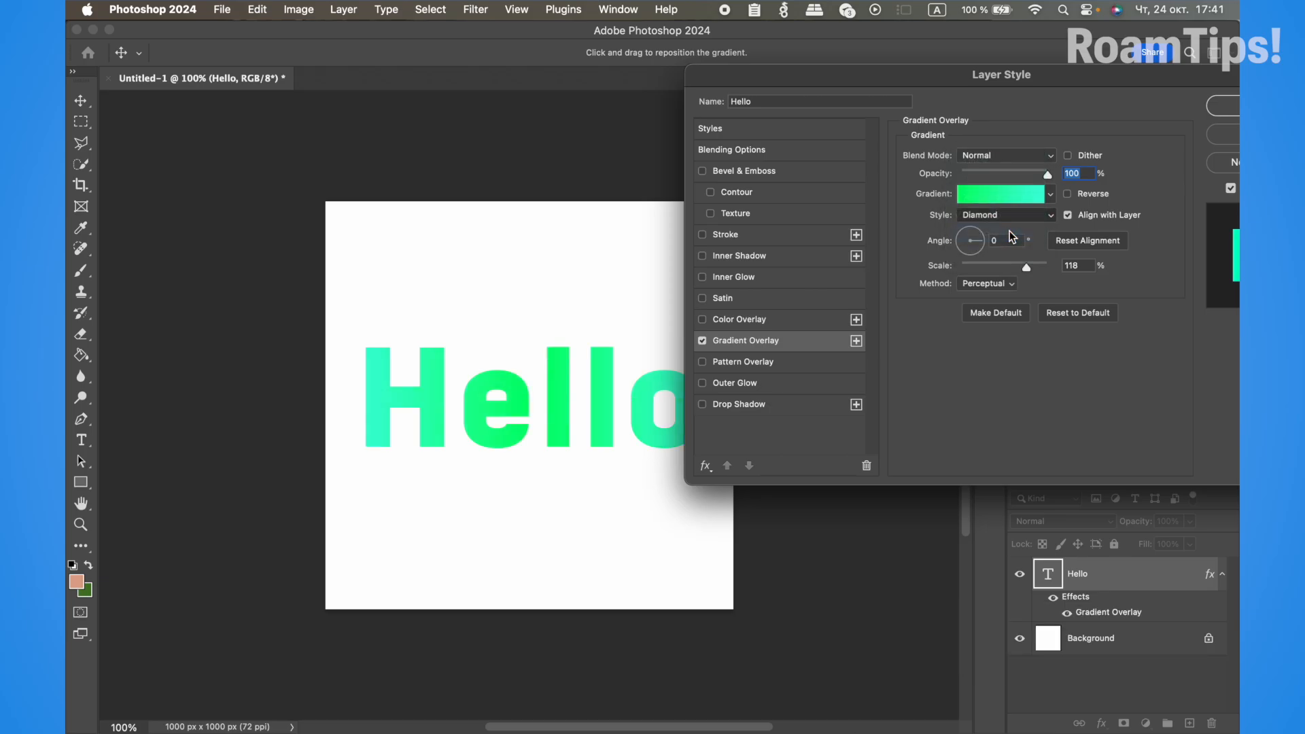
{"action": "left_click", "coordinate": [1009, 215]}
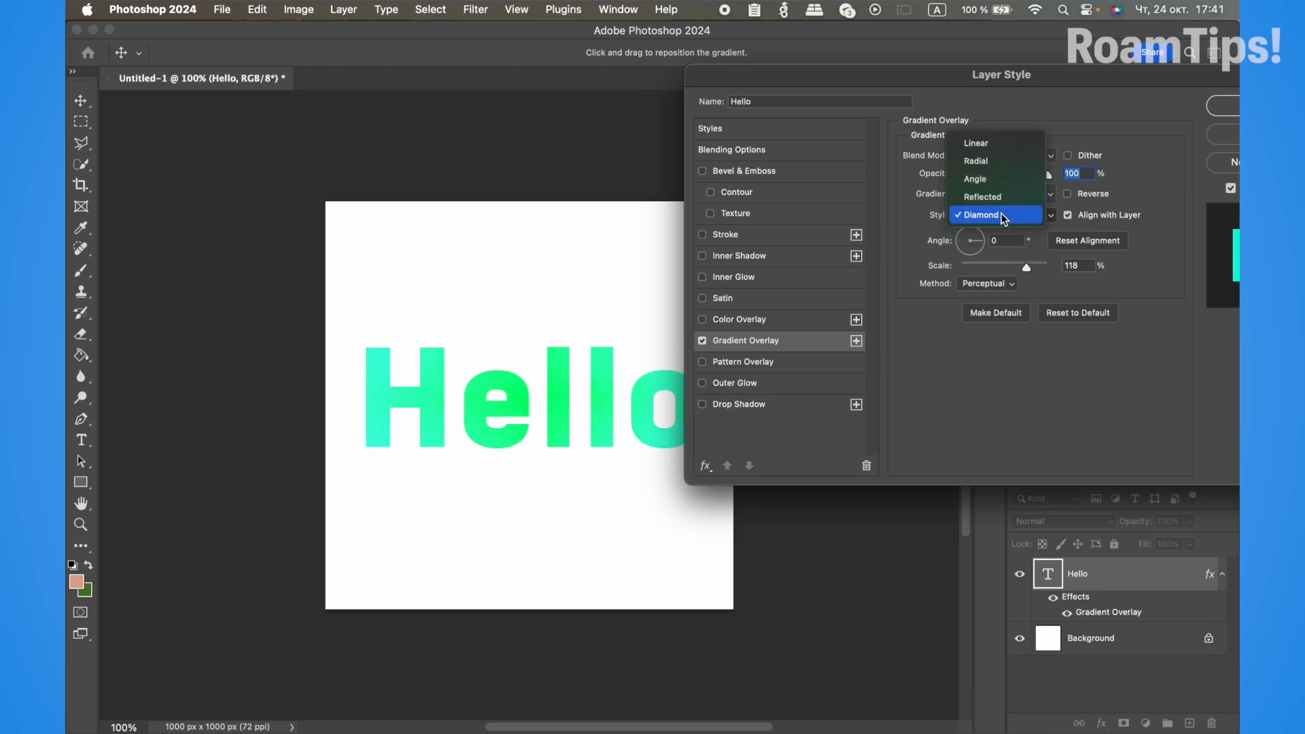
{"action": "left_click", "coordinate": [979, 145]}
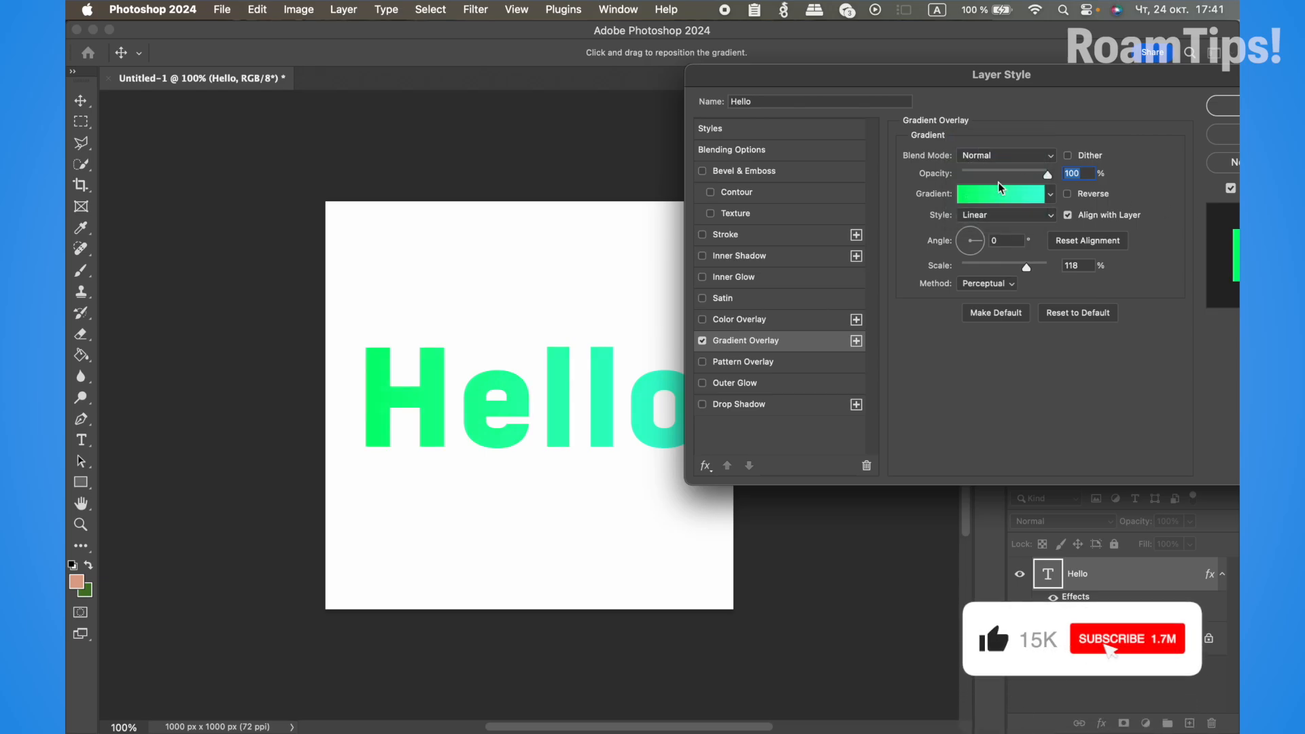
Try rotating the gradient to an angle of 116°, then set the angle to 0° and apply the layer style.
{"action": "left_click", "coordinate": [965, 230]}
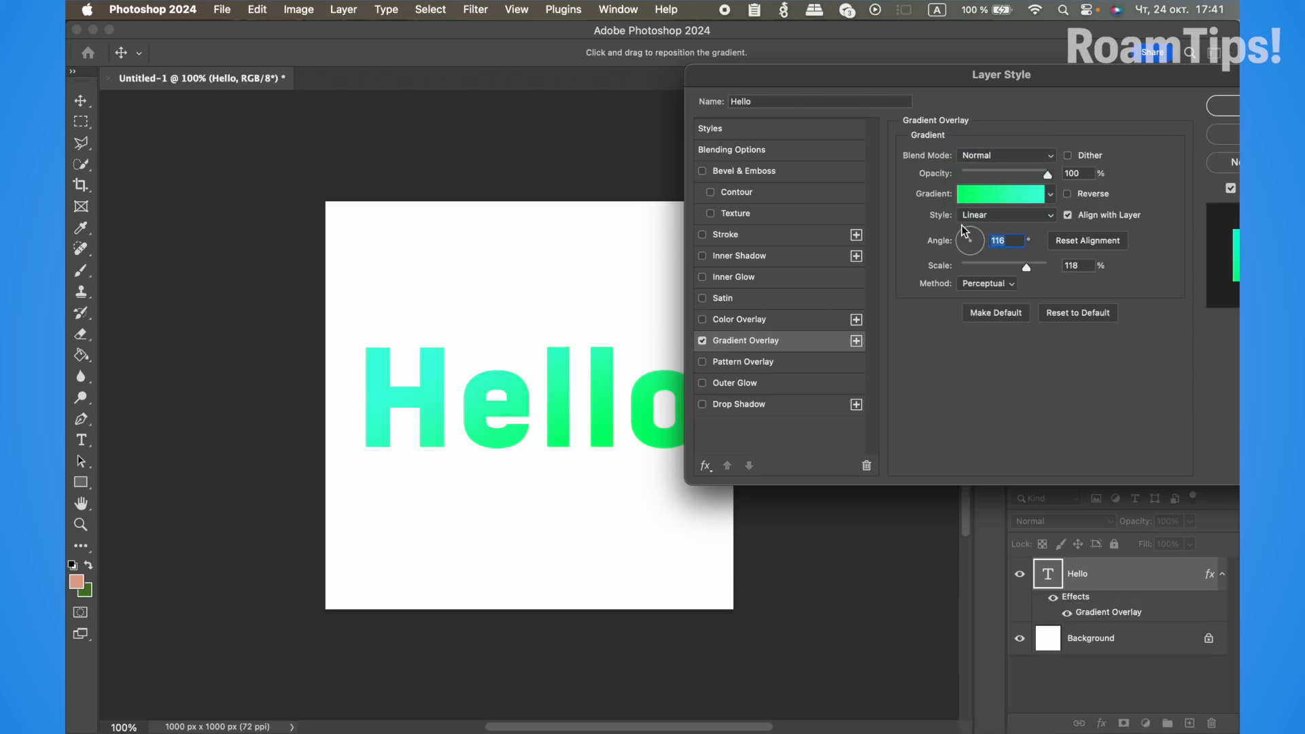
{"action": "left_click", "coordinate": [958, 242]}
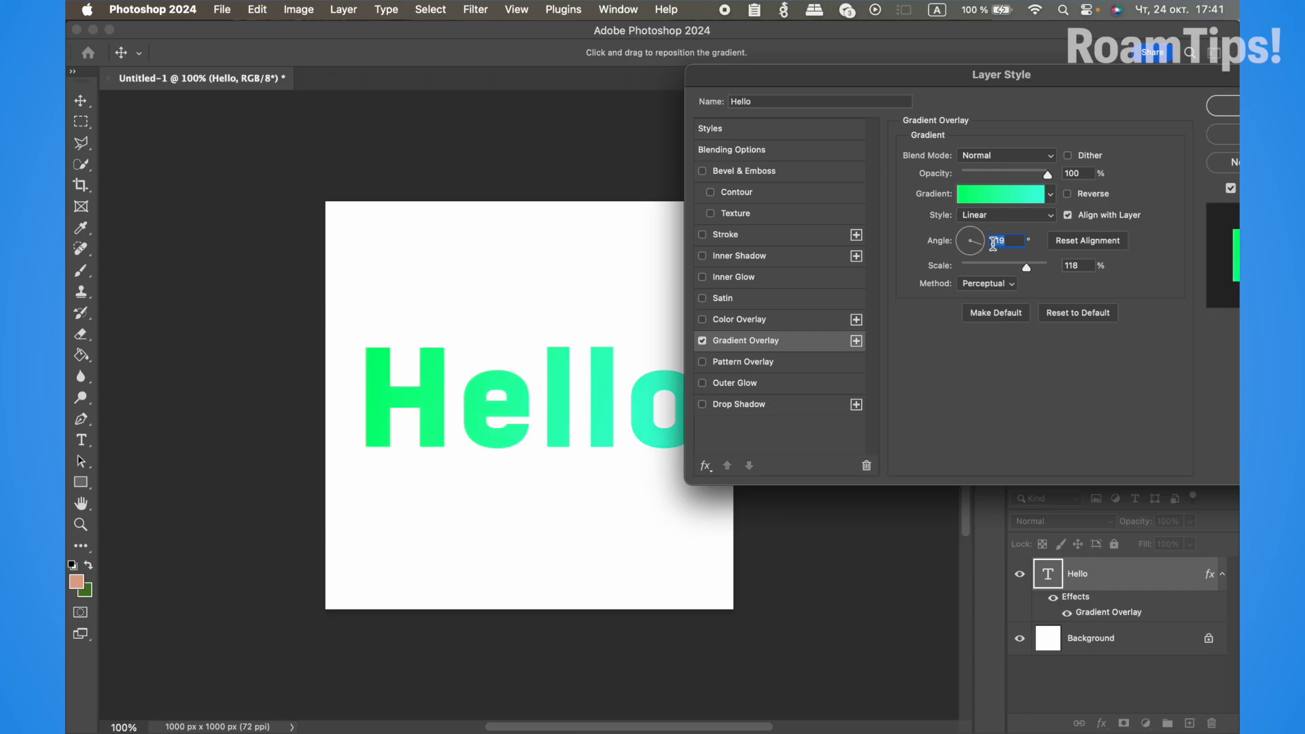
{"action": "key", "text": "Return"}
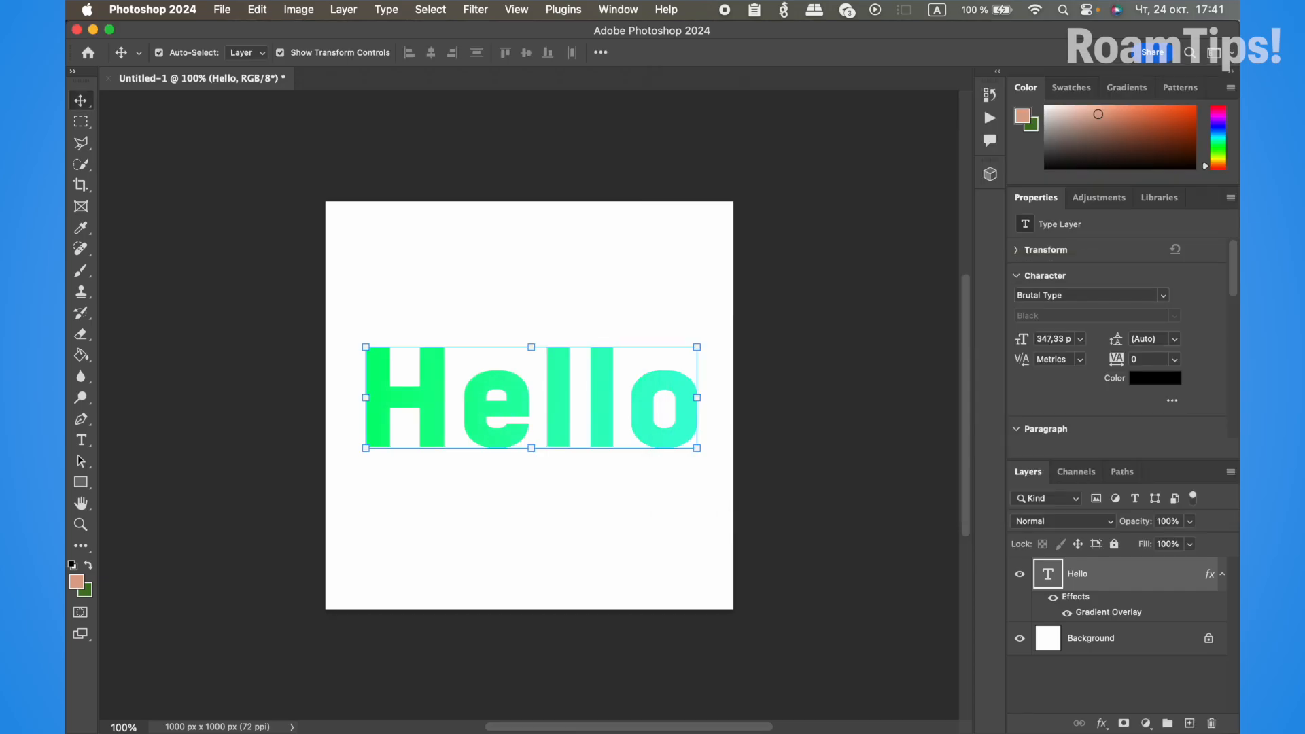
Reopen the Hello layer's Gradient Overlay settings and set the gradient scale to 10%, moving the dialog clear of the text.
{"action": "double_click", "coordinate": [1160, 577]}
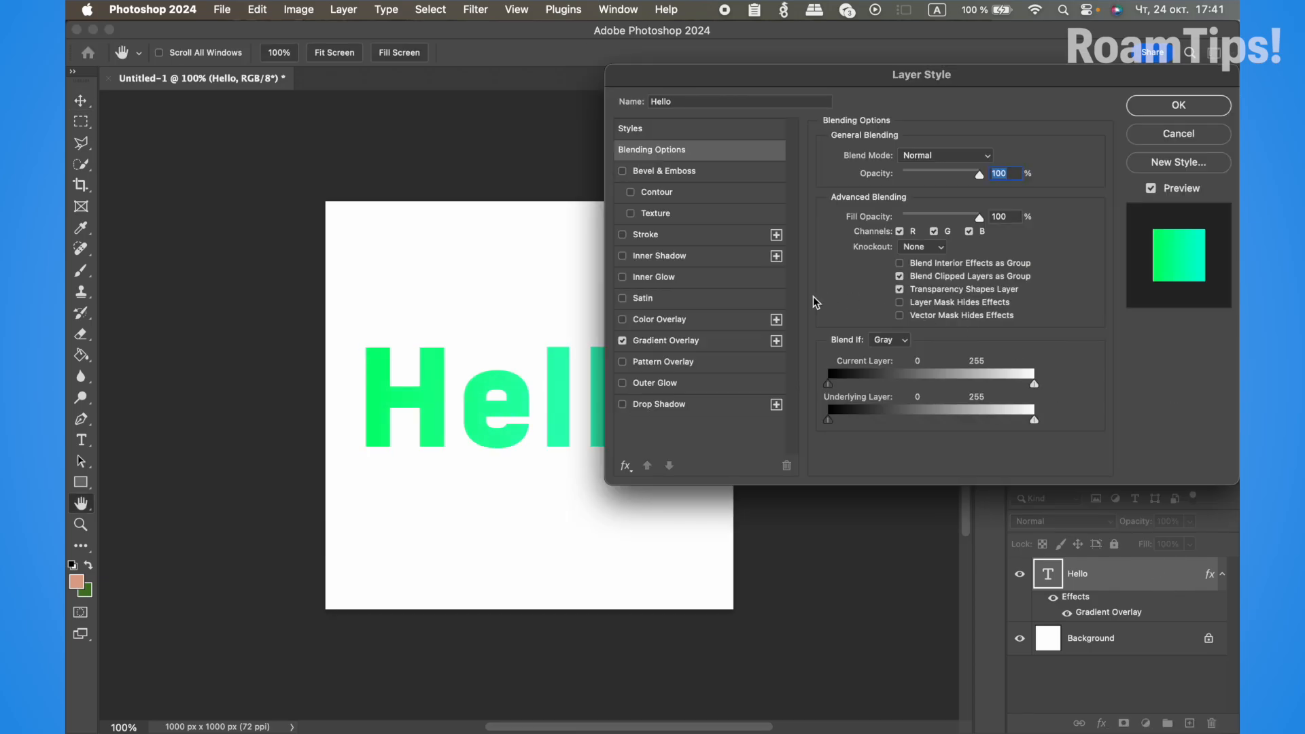
{"action": "left_click", "coordinate": [700, 341]}
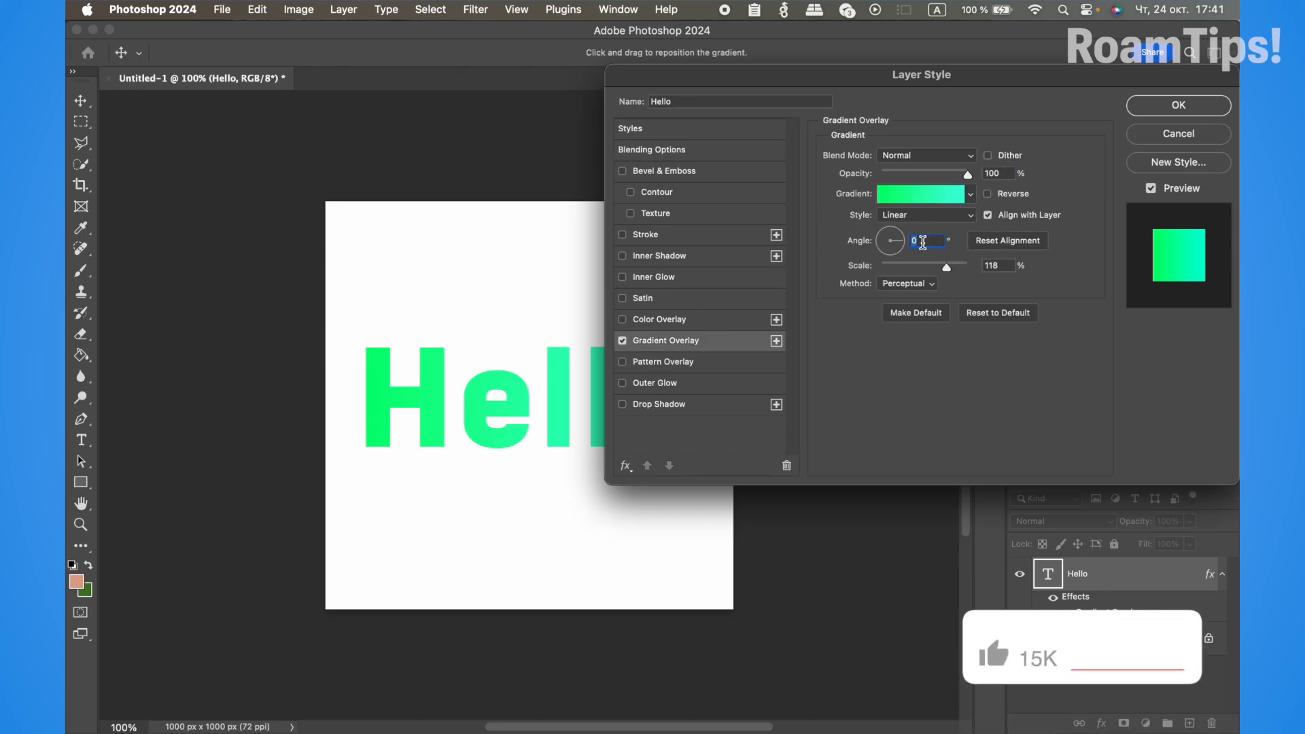
{"action": "left_click_drag", "start_coordinate": [947, 266], "coordinate": [843, 286]}
{"action": "left_click_drag", "start_coordinate": [785, 85], "coordinate": [911, 92]}
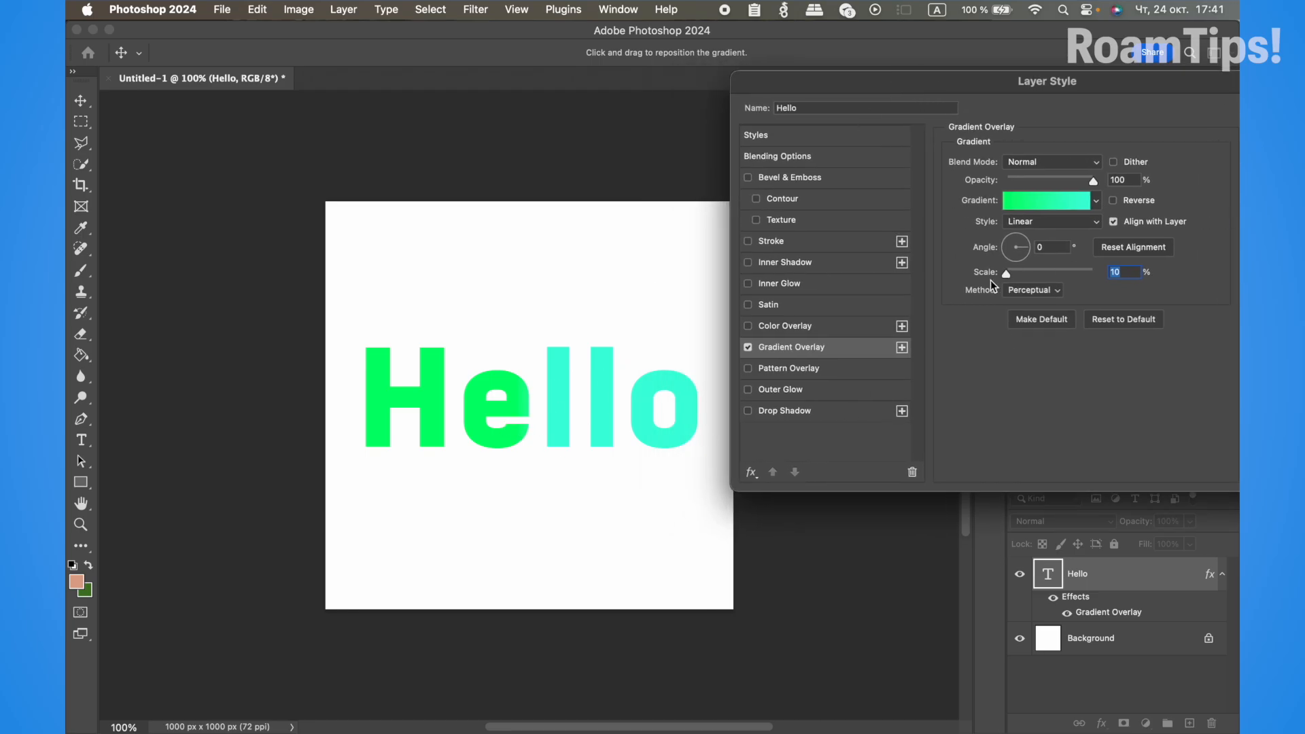
Set the gradient overlay's scale to 150% with opacity at 100%, and apply the layer style.
{"action": "left_click_drag", "start_coordinate": [1008, 275], "coordinate": [1096, 194]}
{"action": "mouse_move", "coordinate": [1095, 189]}
{"action": "left_mouse_down"}
{"action": "mouse_move", "coordinate": [1055, 181]}
{"action": "mouse_move", "coordinate": [1098, 179]}
{"action": "left_mouse_up"}
{"action": "left_click_drag", "start_coordinate": [1117, 79], "coordinate": [928, 83]}
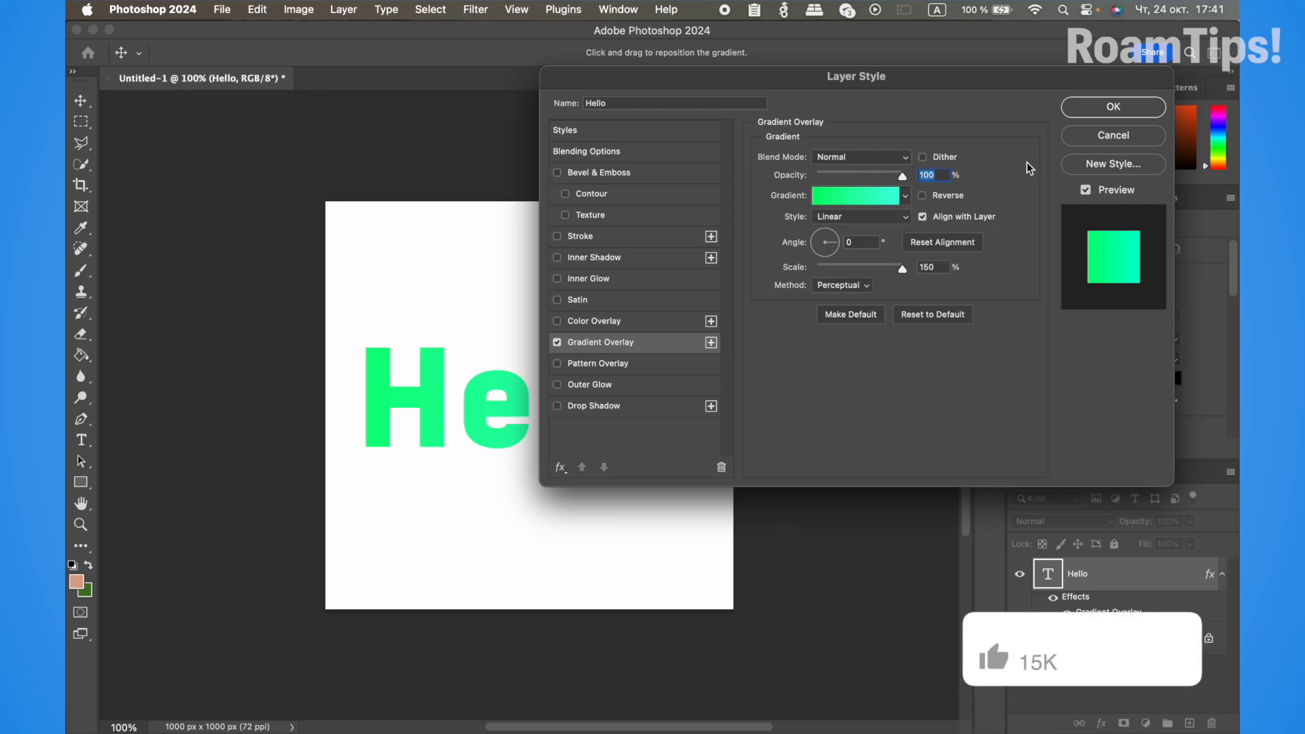
{"action": "left_click", "coordinate": [1114, 107]}
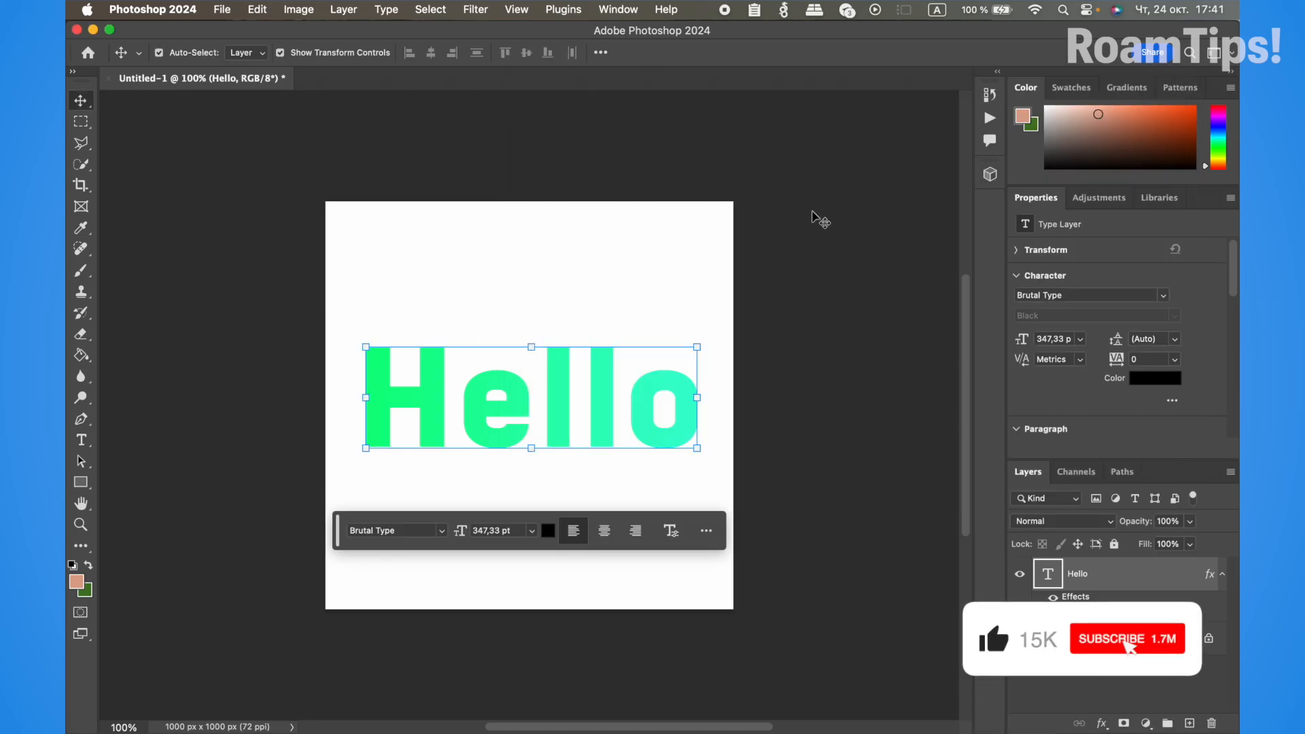